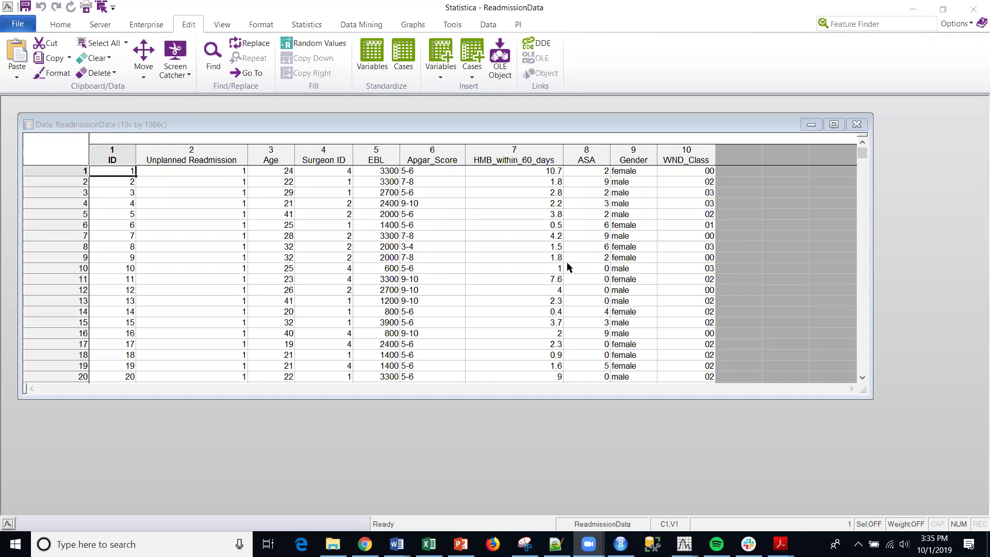
# Step: Make the ReadmissionData window narrower and taller, showing rows 1–27, and shift it slightly right
pyautogui.click(376, 120)
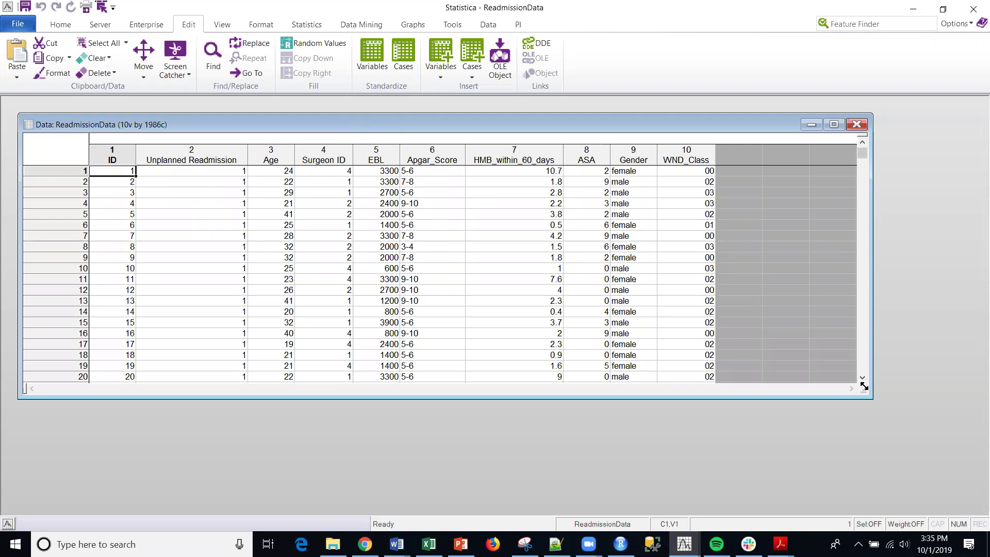
pyautogui.moveTo(865, 398); pyautogui.dragTo(801, 470)
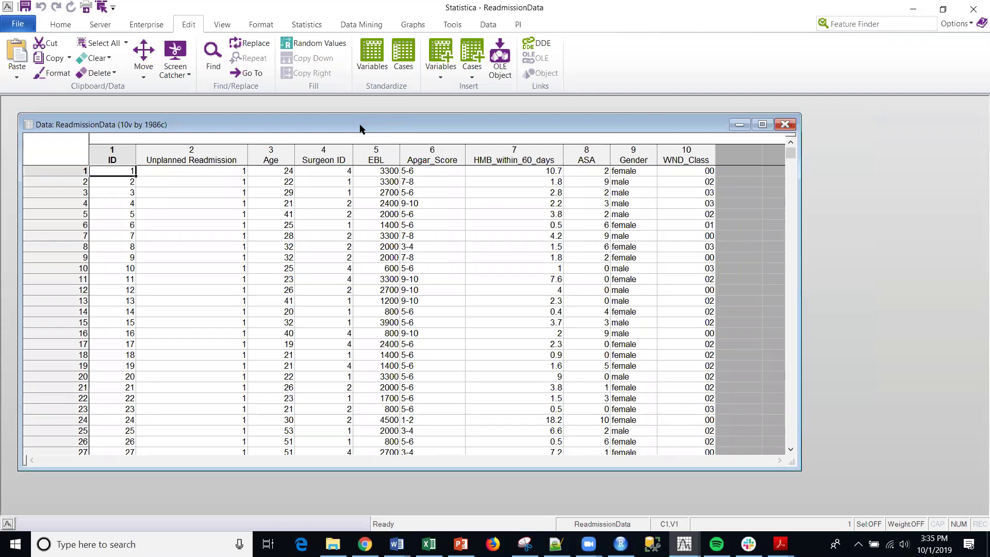
pyautogui.moveTo(360, 129); pyautogui.dragTo(377, 130)
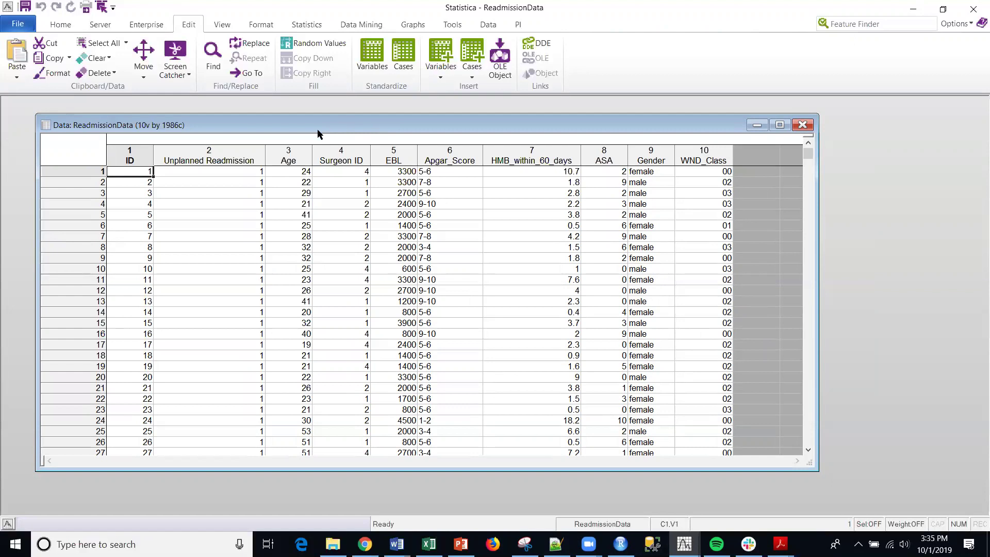
# Step: Review the ID, Unplanned Readmission, Age and Surgeon ID columns
pyautogui.click(136, 155)
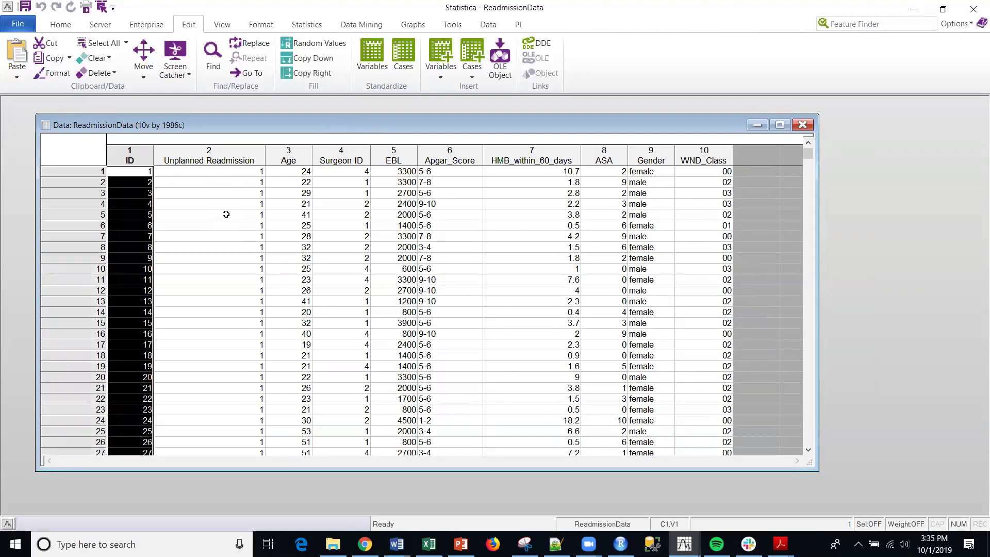
pyautogui.click(222, 157)
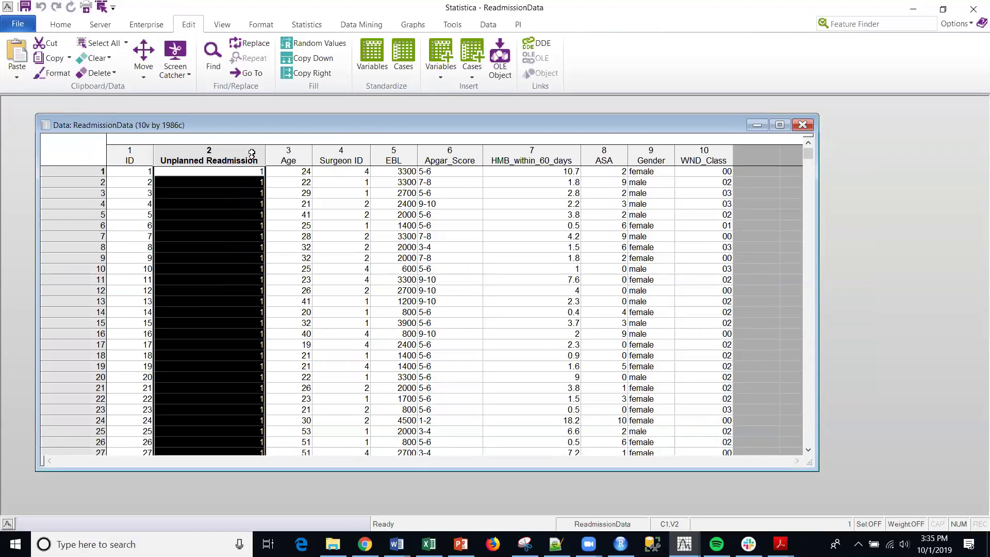
pyautogui.click(288, 159)
pyautogui.click(359, 161)
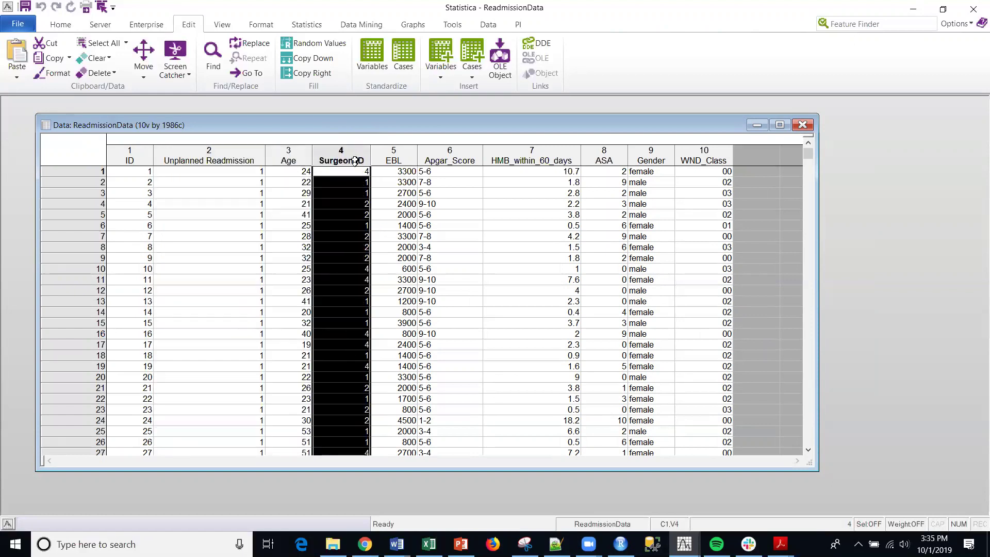
# Step: Create a block-column histogram of Surgeon ID and minimize its workbook
pyautogui.rightClick(355, 159)
pyautogui.moveTo(403, 193)
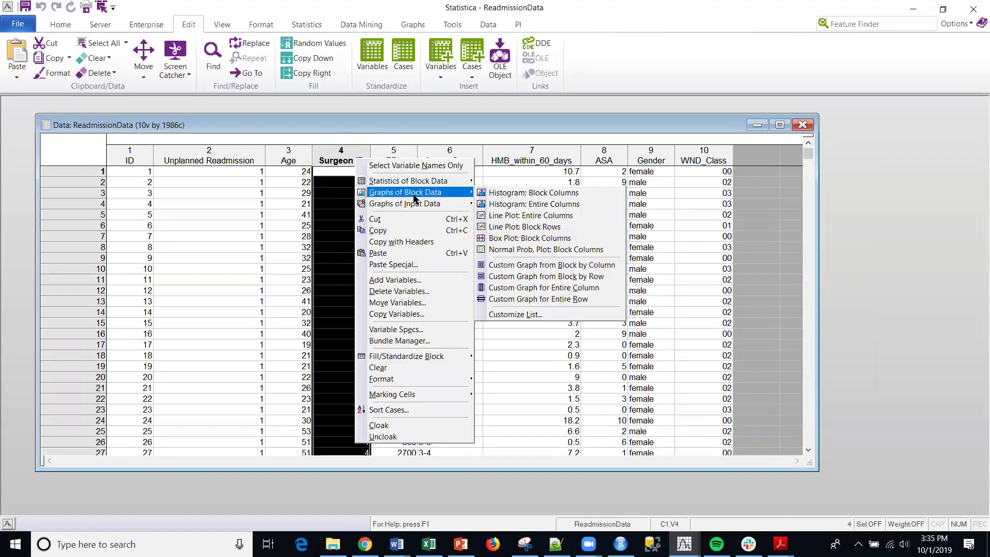
pyautogui.click(508, 197)
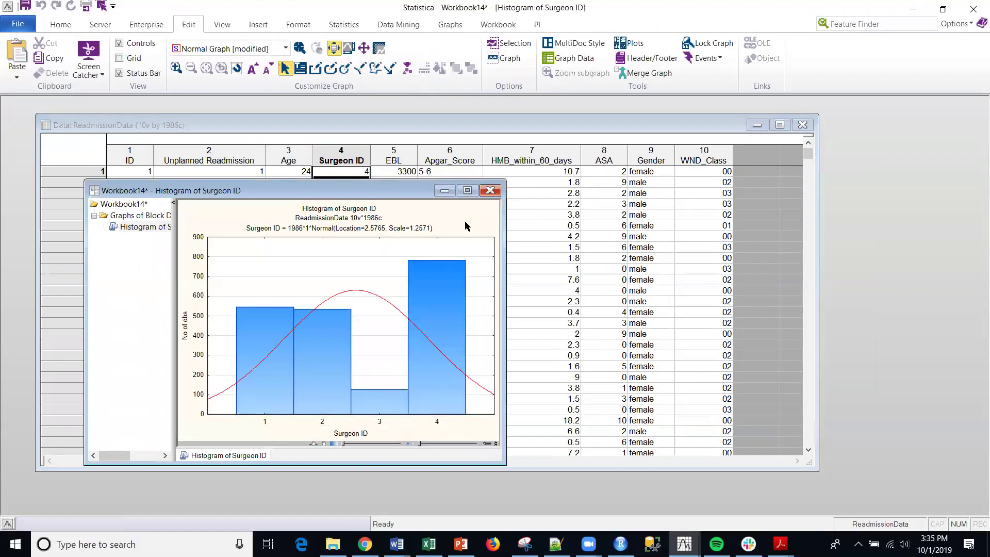
pyautogui.click(444, 190)
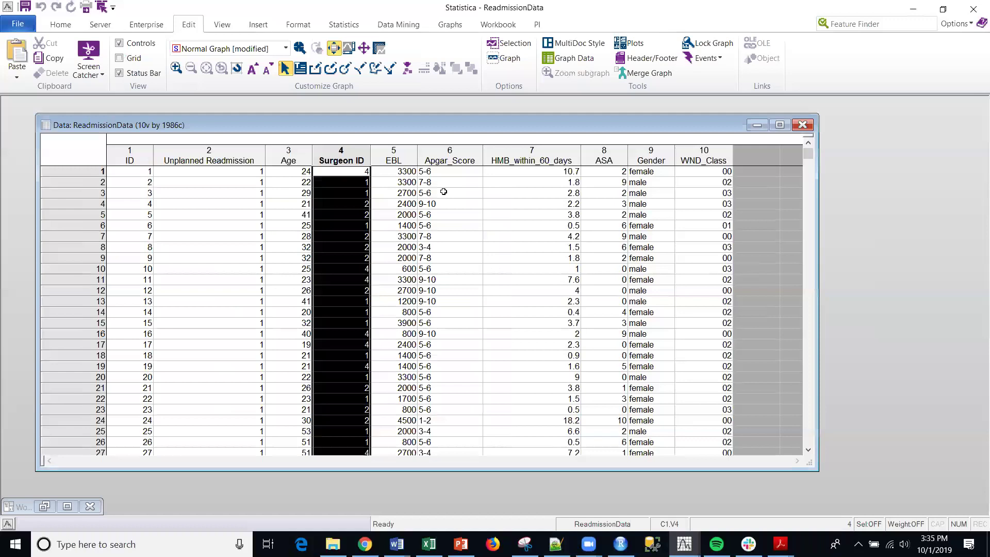
# Step: Review the EBL, Apgar_Score, HMB_within_60_days, ASA, Gender and WND_Class columns
pyautogui.click(407, 160)
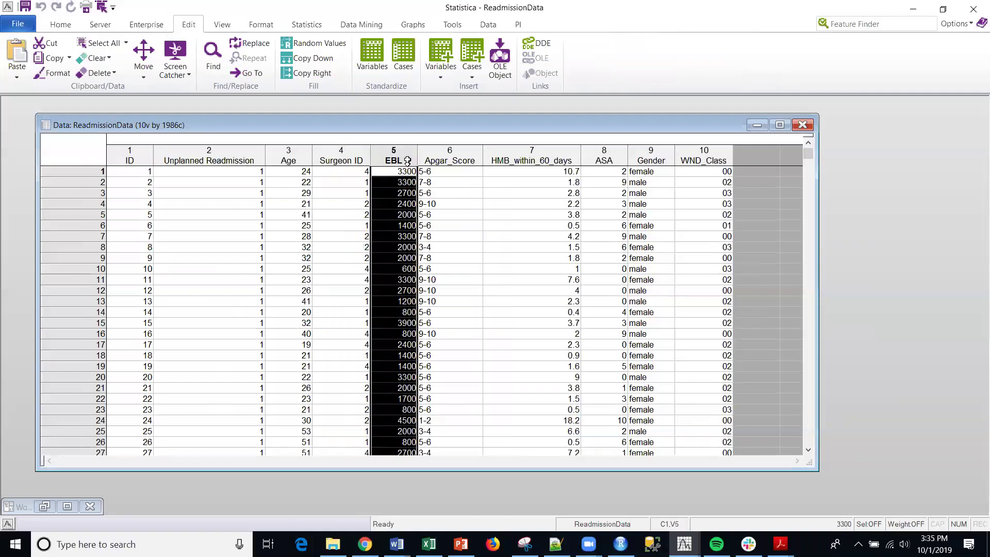
pyautogui.click(438, 161)
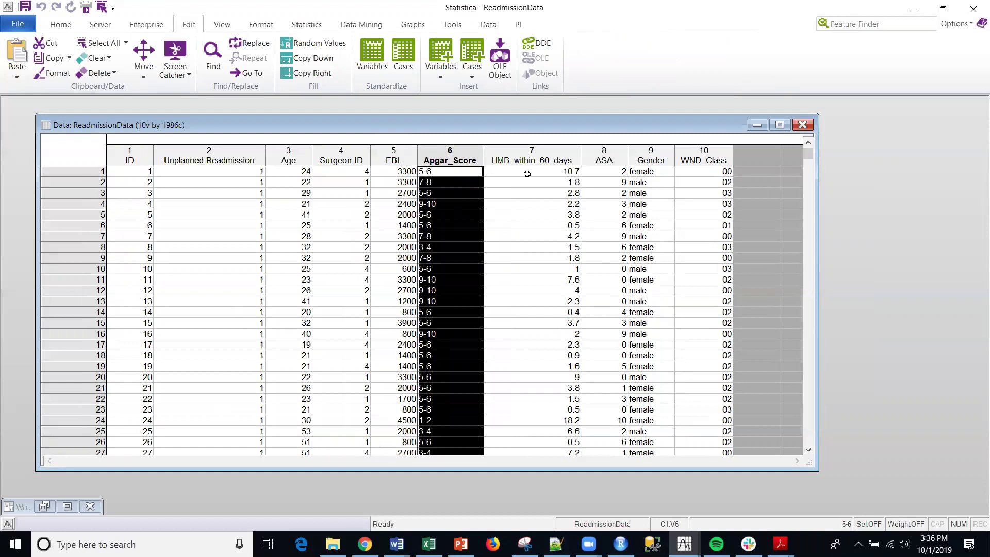
pyautogui.click(516, 156)
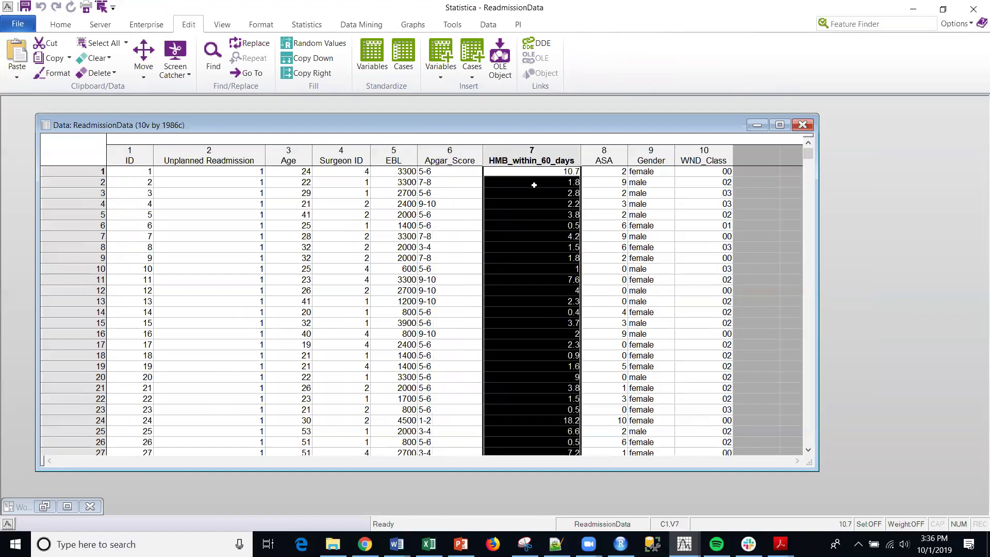
pyautogui.click(605, 163)
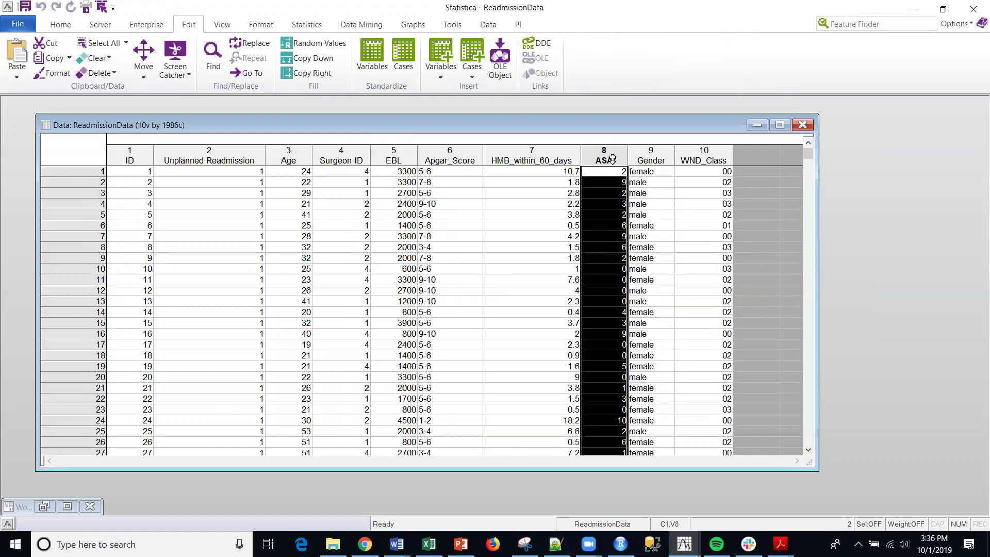
pyautogui.click(645, 159)
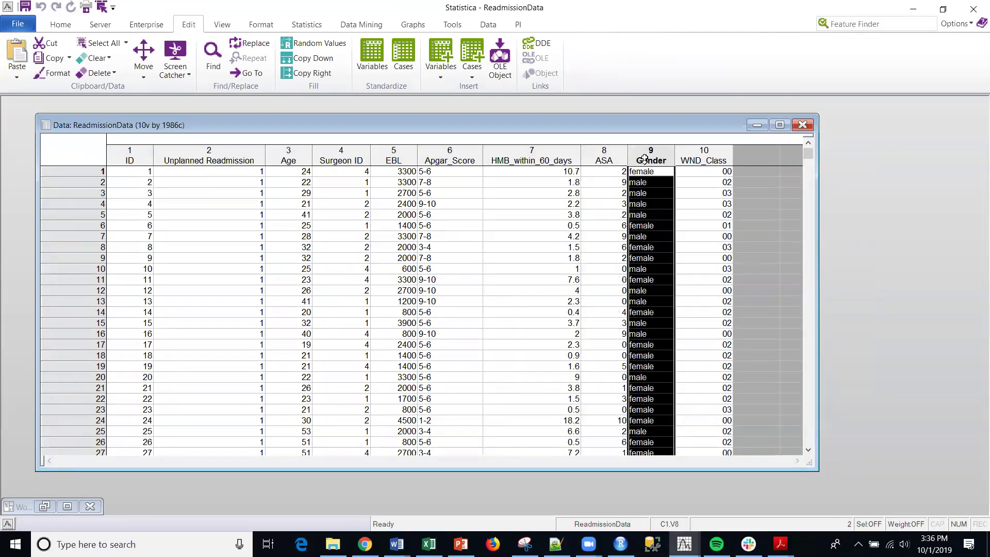
pyautogui.click(703, 160)
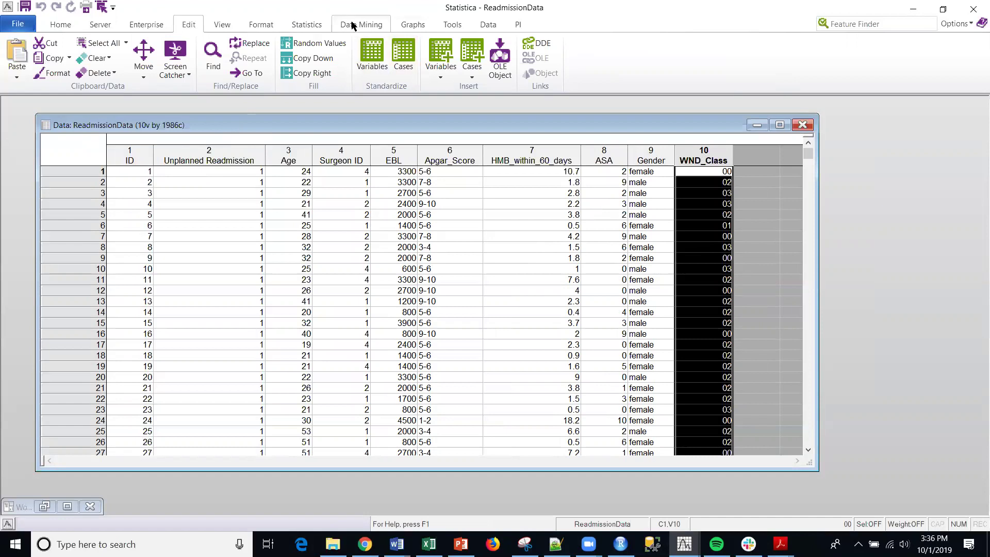
# Step: Create blank Workspace9 sourced from the open ReadmissionData spreadsheet, nudging its node down-right
pyautogui.click(59, 26)
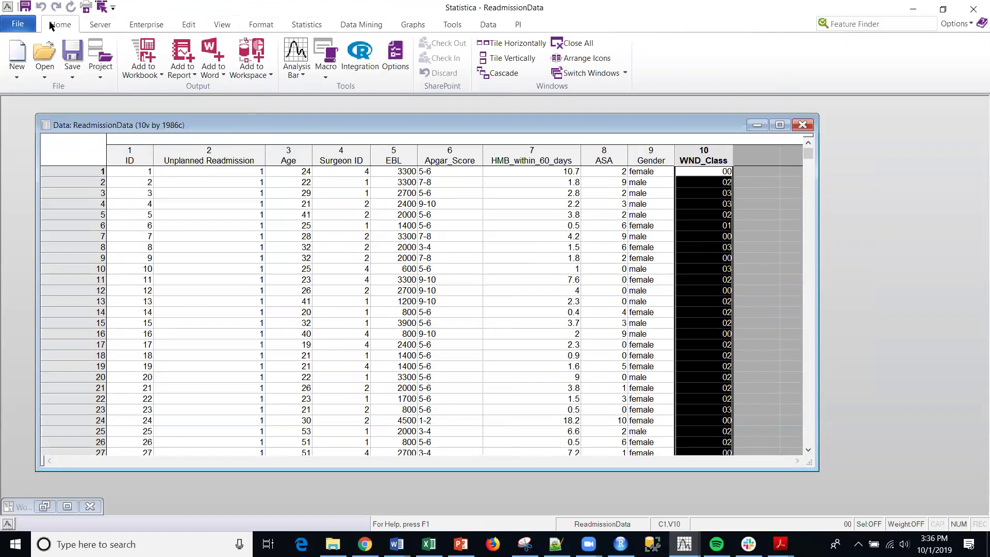
pyautogui.click(21, 79)
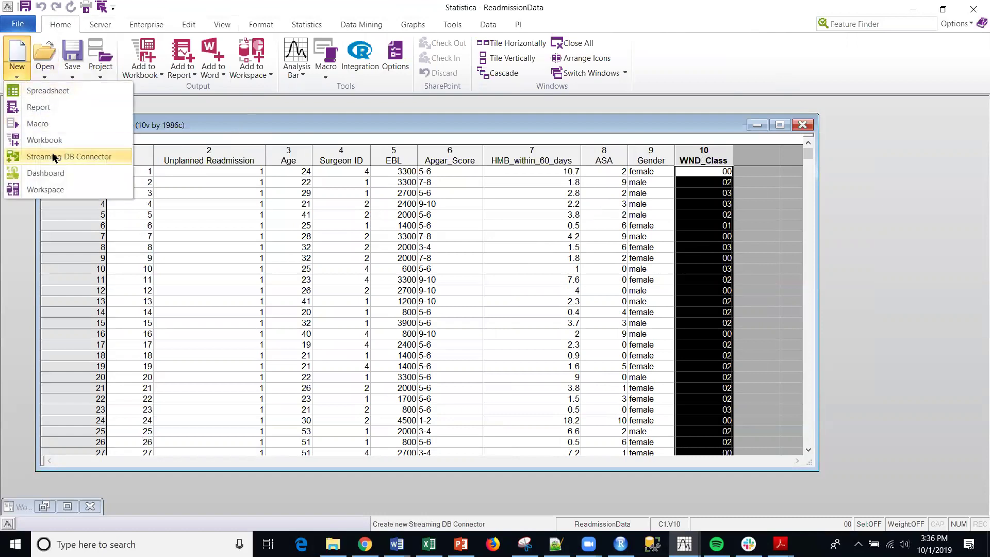
pyautogui.click(49, 189)
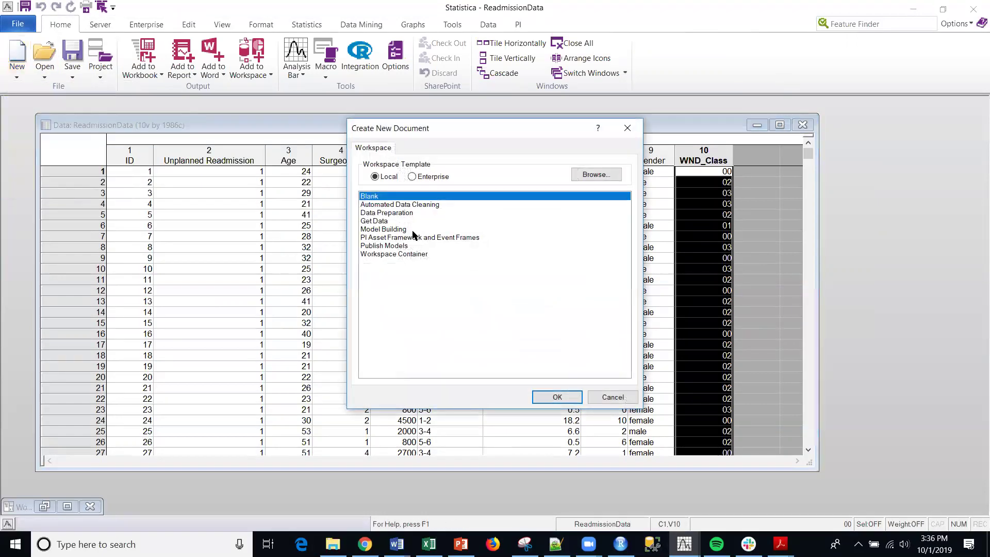
pyautogui.click(563, 397)
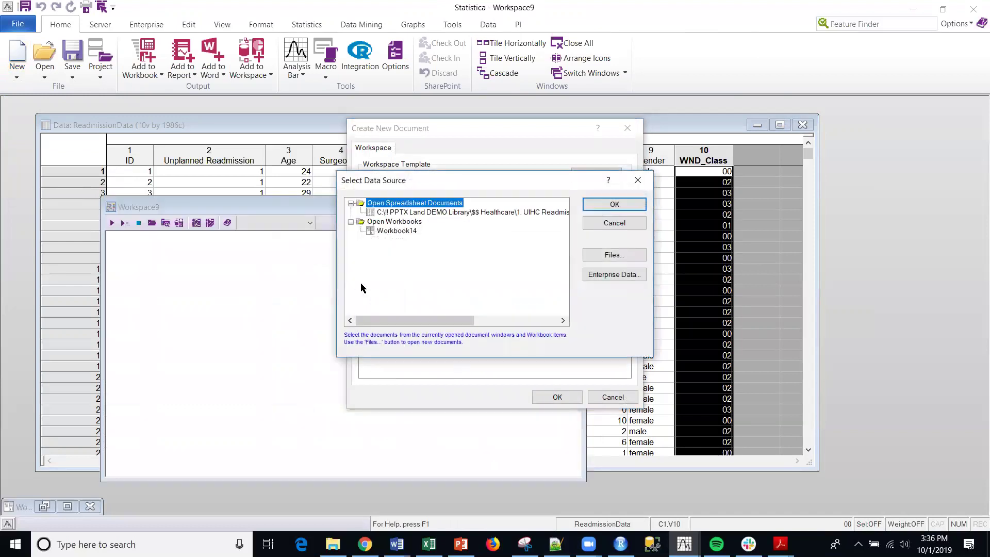
pyautogui.click(422, 213)
pyautogui.click(614, 203)
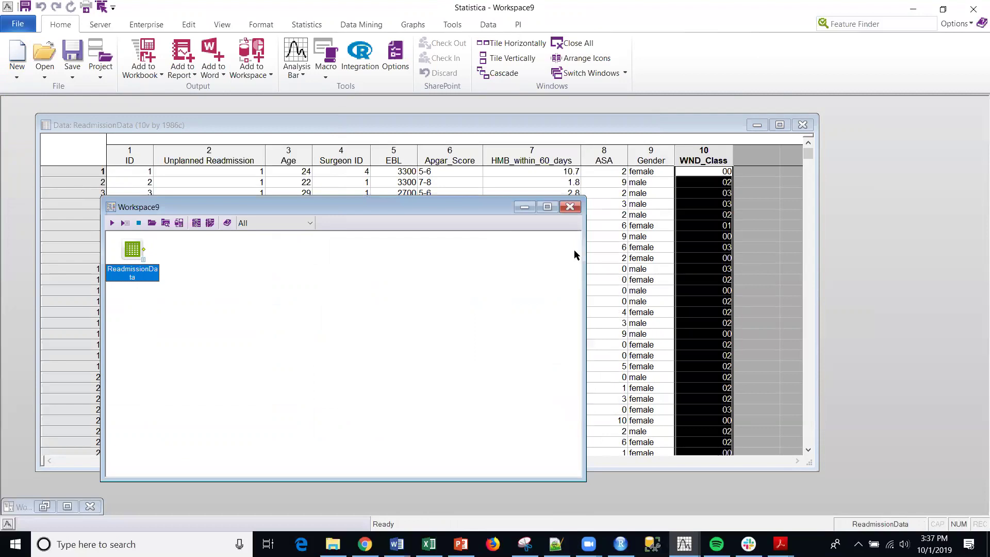
pyautogui.moveTo(132, 250); pyautogui.dragTo(152, 272)
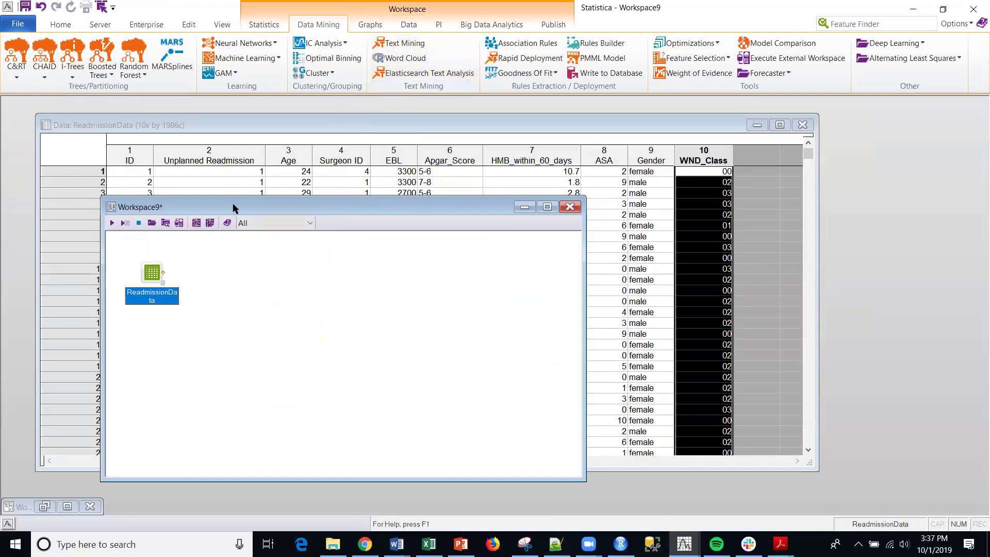
# Step: Search 'variable' and add a Variable Format/Rename node to the workspace
pyautogui.click(867, 25)
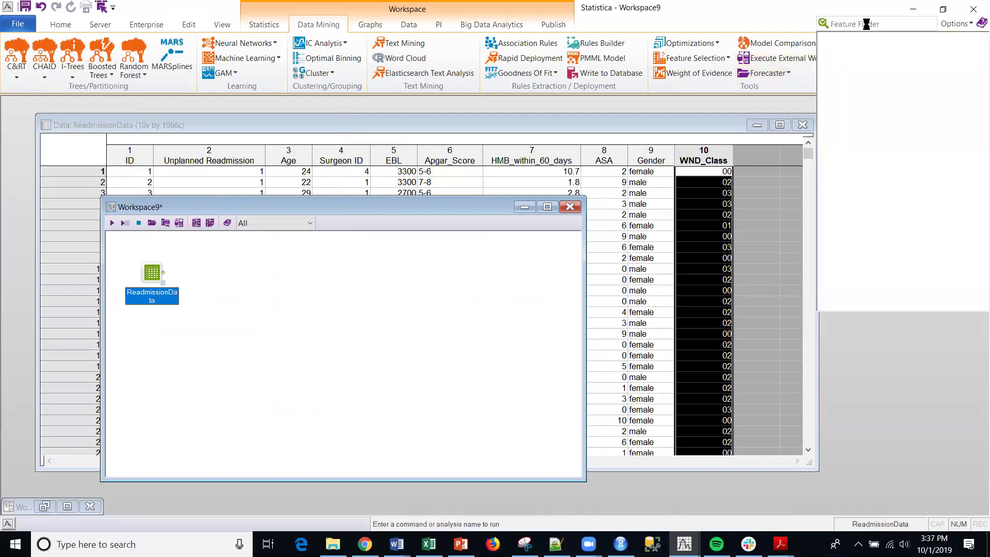
pyautogui.click(861, 23)
pyautogui.write('variab')
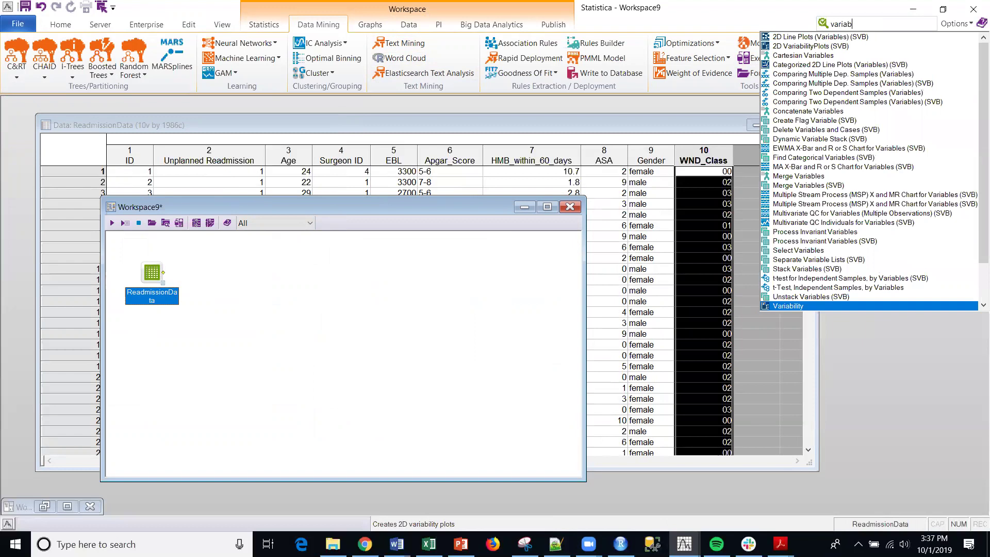
pyautogui.write('le')
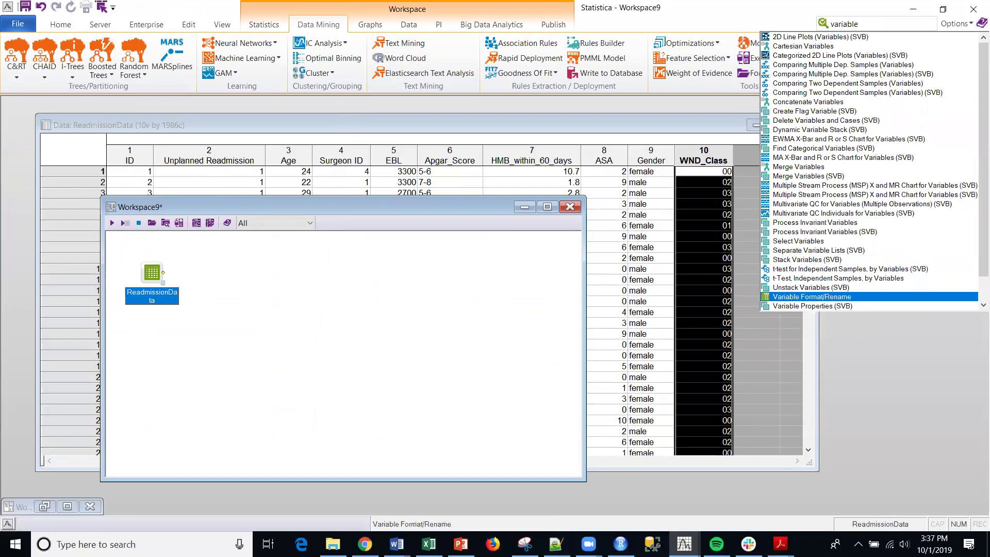
pyautogui.click(825, 297)
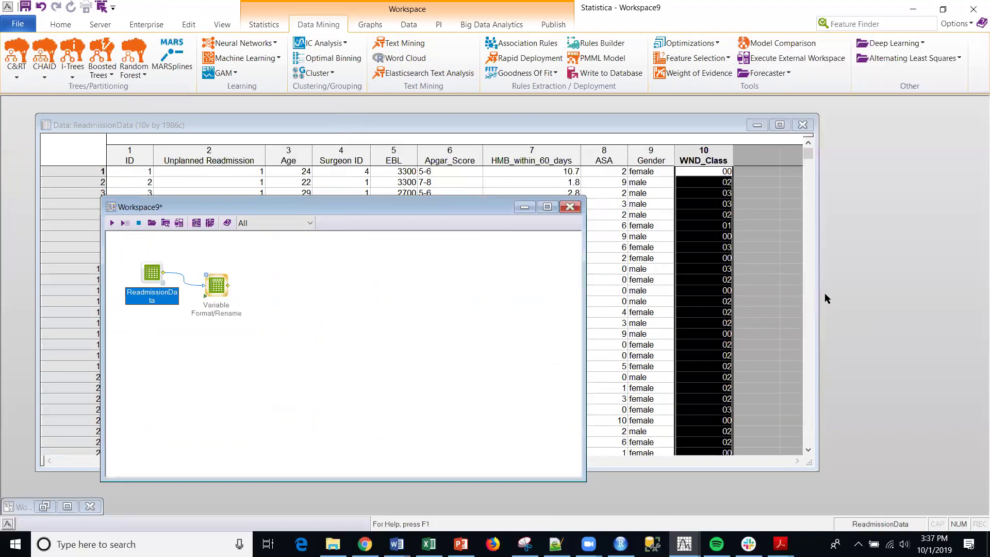
# Step: In the node's All Specs editor, change Unplanned Readmission's type to Text
pyautogui.doubleClick(216, 283)
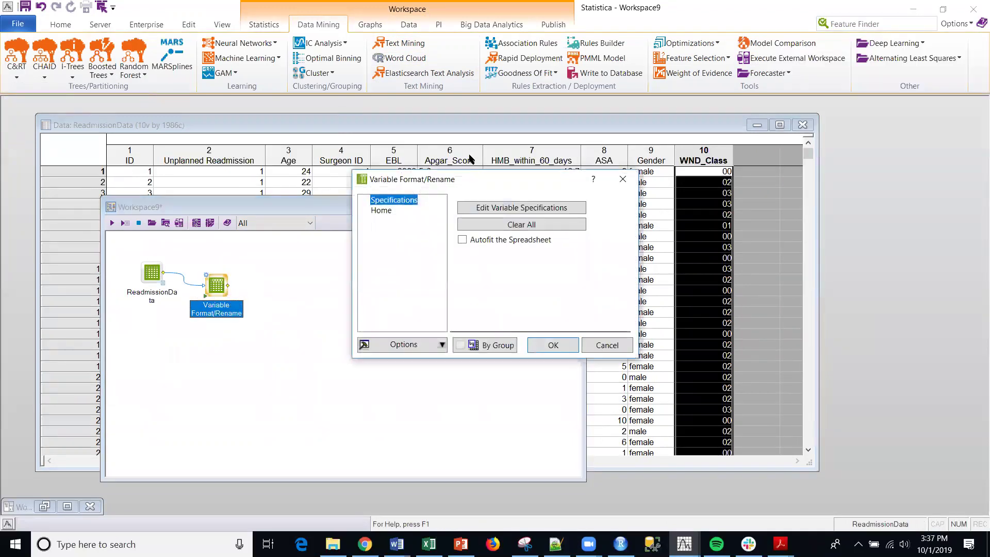
pyautogui.click(495, 212)
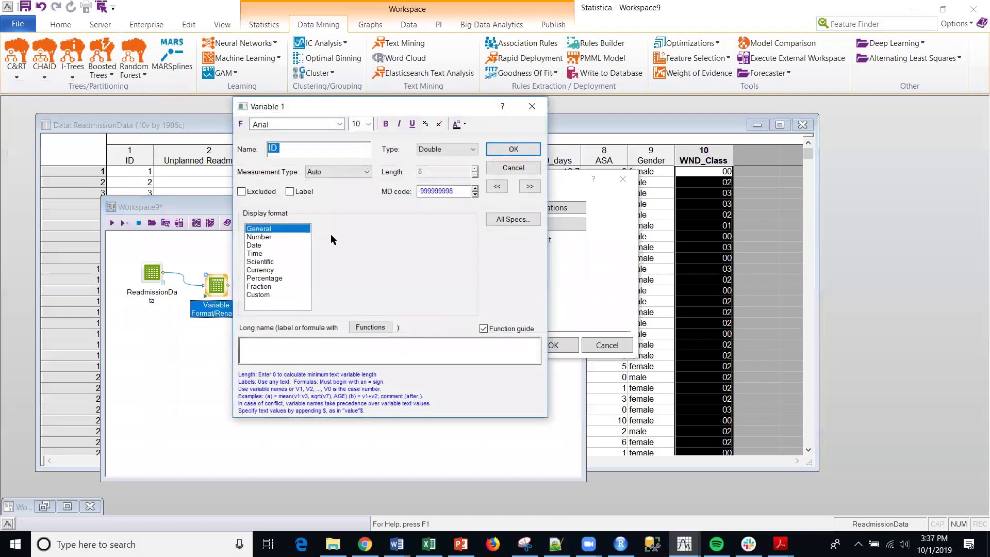
pyautogui.click(513, 219)
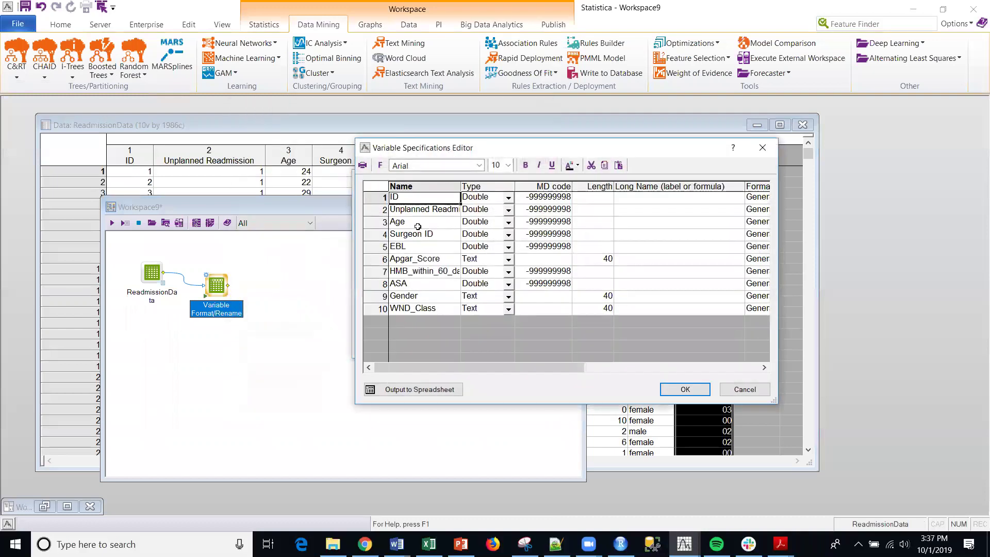
pyautogui.click(417, 210)
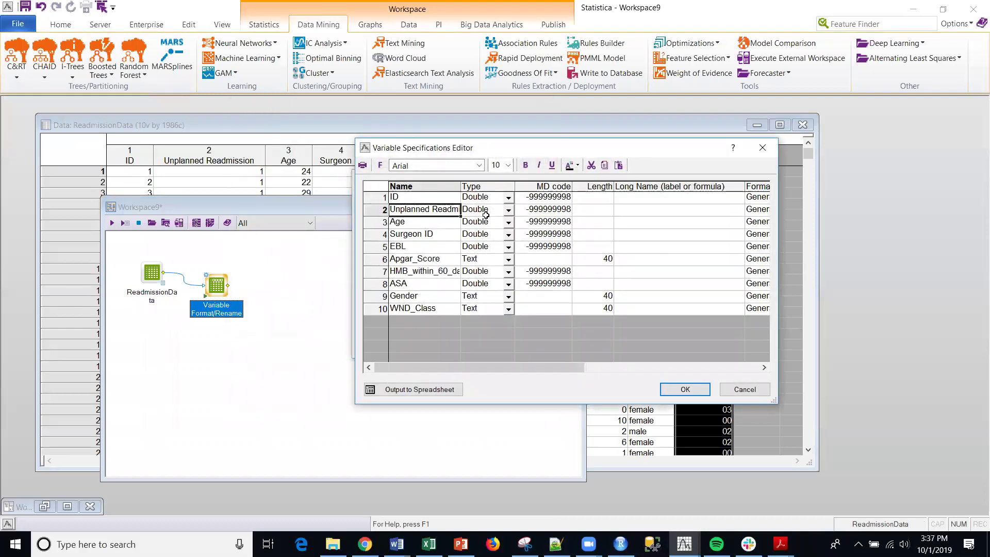
pyautogui.click(510, 211)
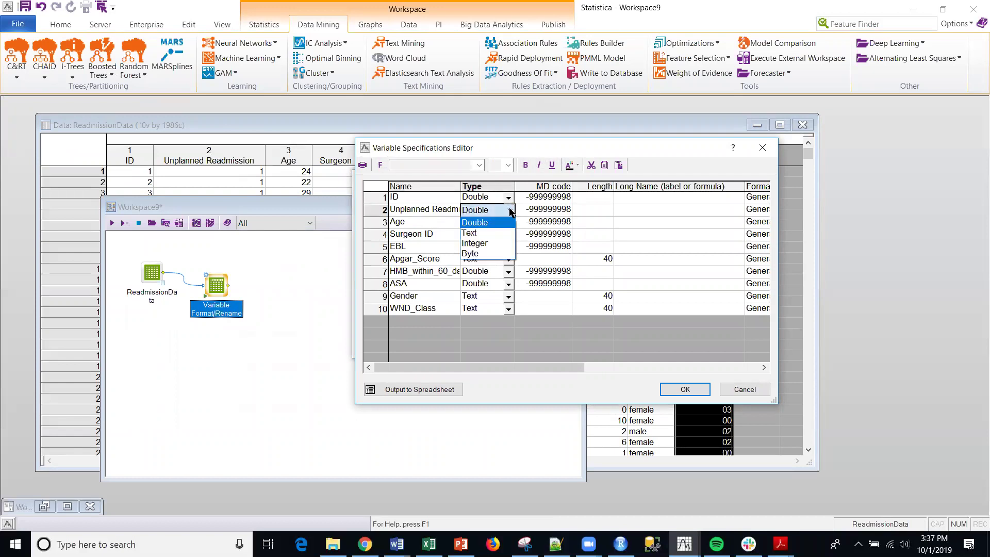
pyautogui.click(490, 235)
pyautogui.click(685, 391)
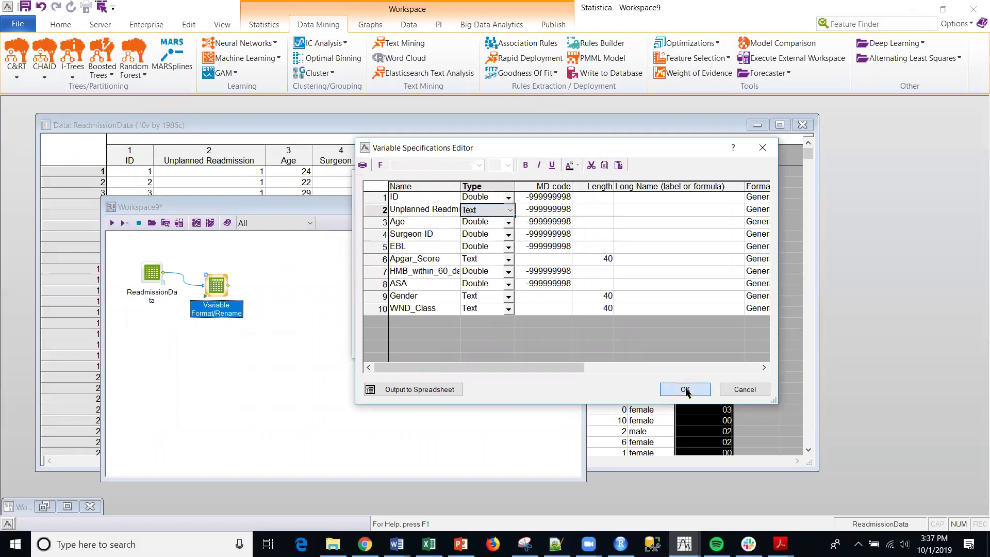
pyautogui.click(552, 345)
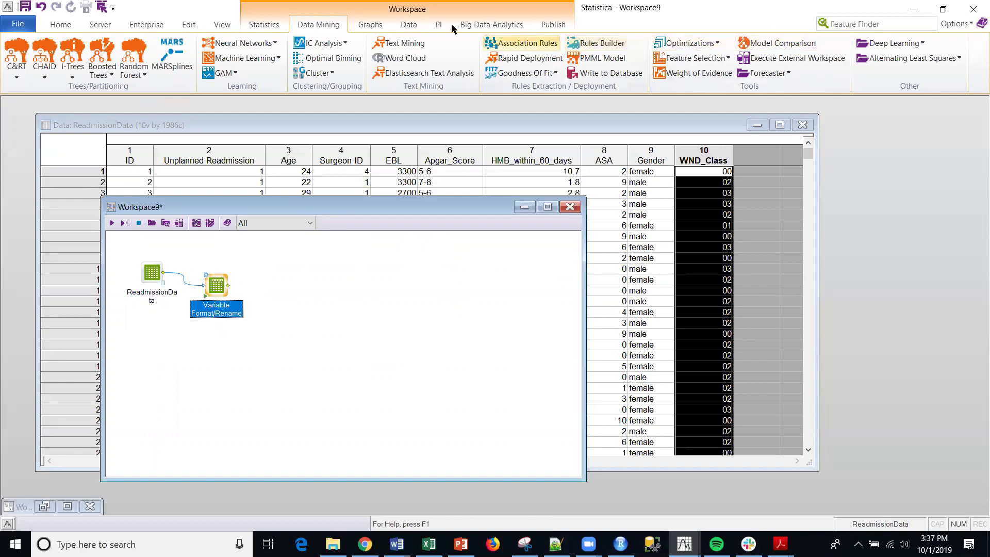
# Step: Add a Define Training Testing Sample node with the sample variable named TrainTest
pyautogui.click(419, 27)
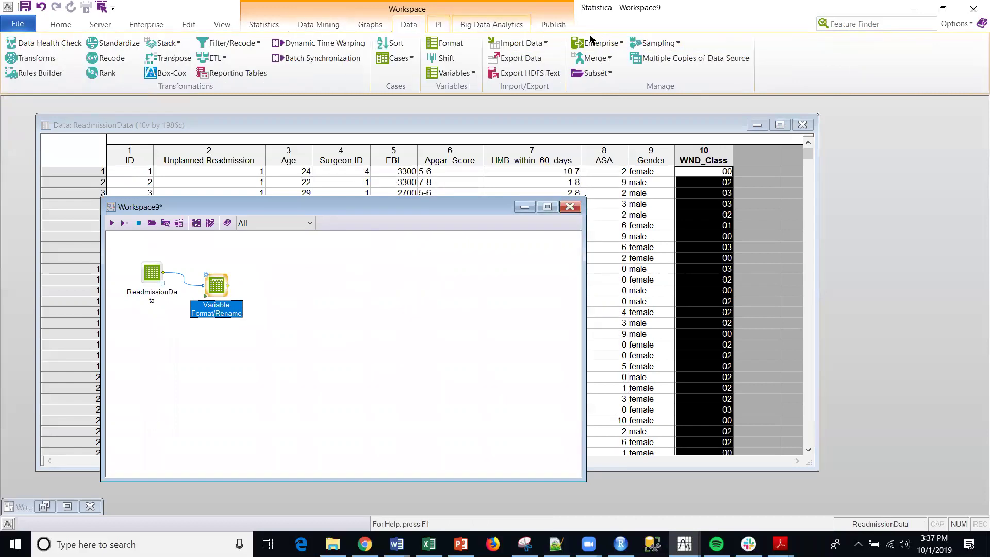
pyautogui.click(658, 45)
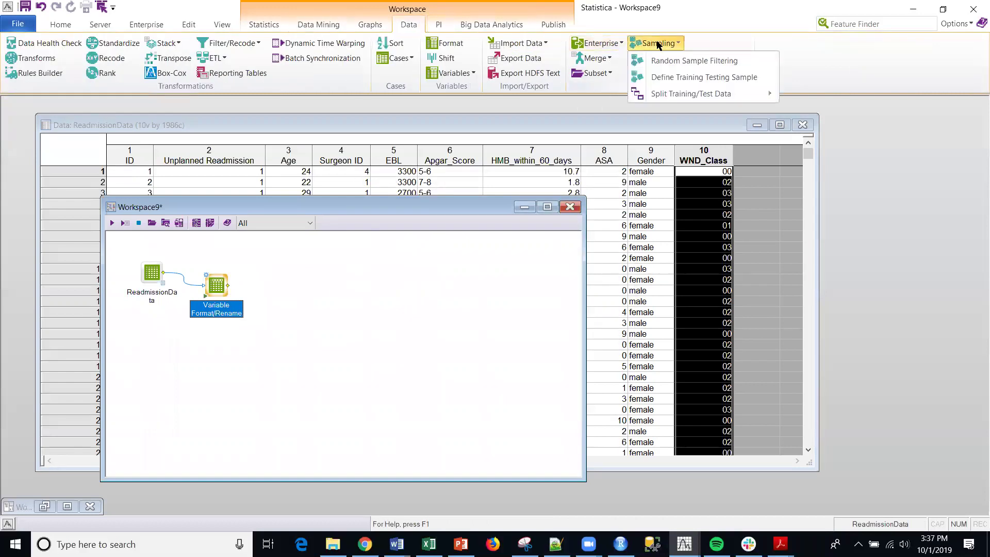
pyautogui.click(695, 78)
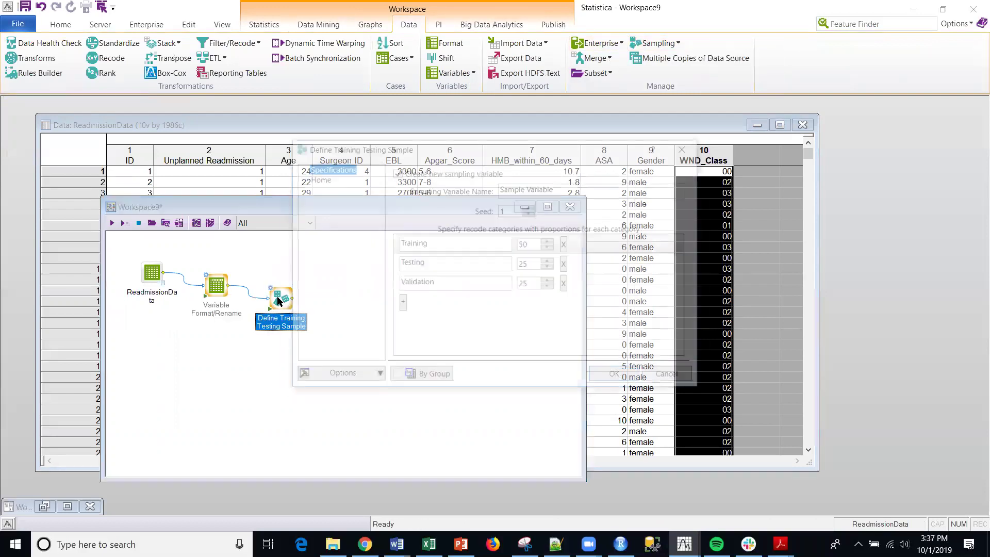
pyautogui.moveTo(556, 187); pyautogui.dragTo(441, 190)
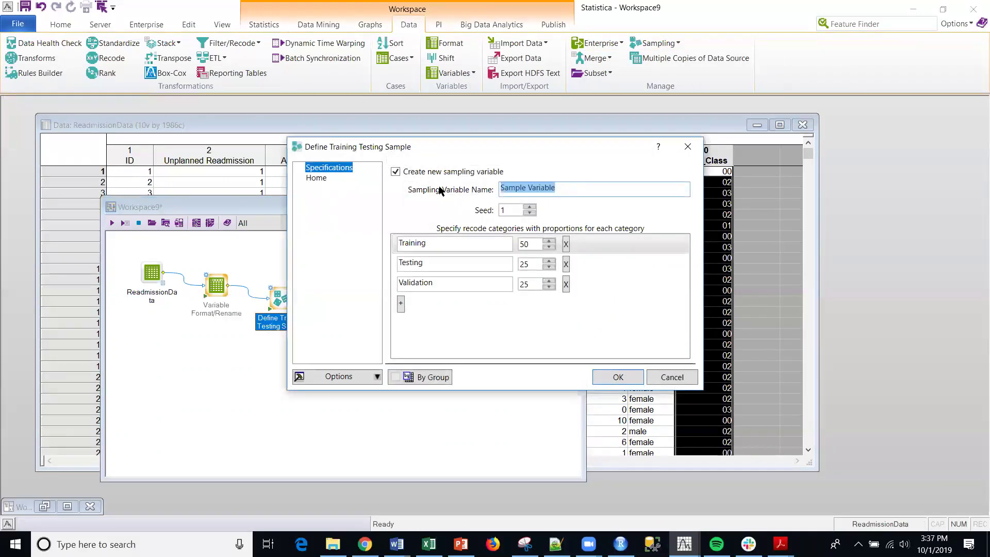
pyautogui.write('Tr')
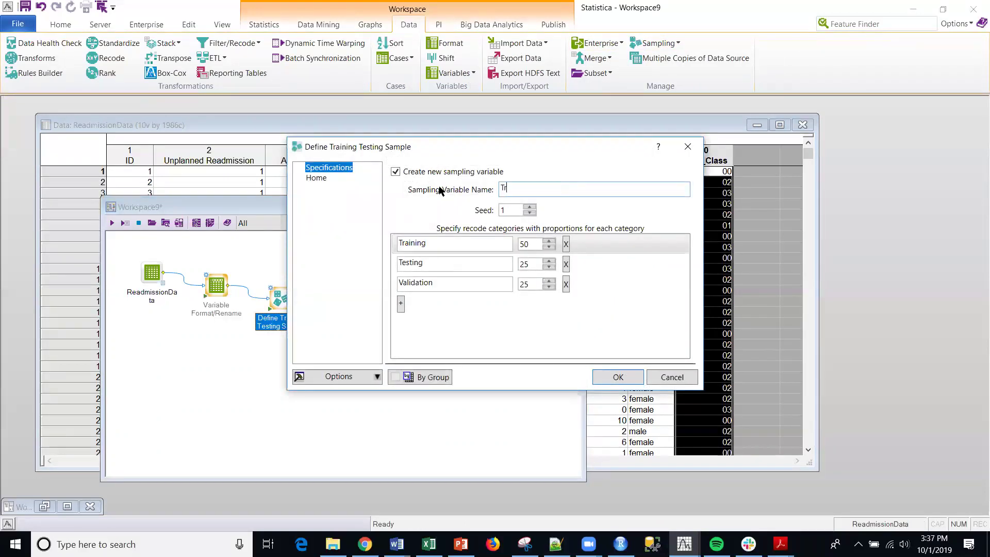
pyautogui.write('ainTest')
# Step: Delete Validation, split 70% Train / 30% Test, and run the sampling
pyautogui.click(565, 285)
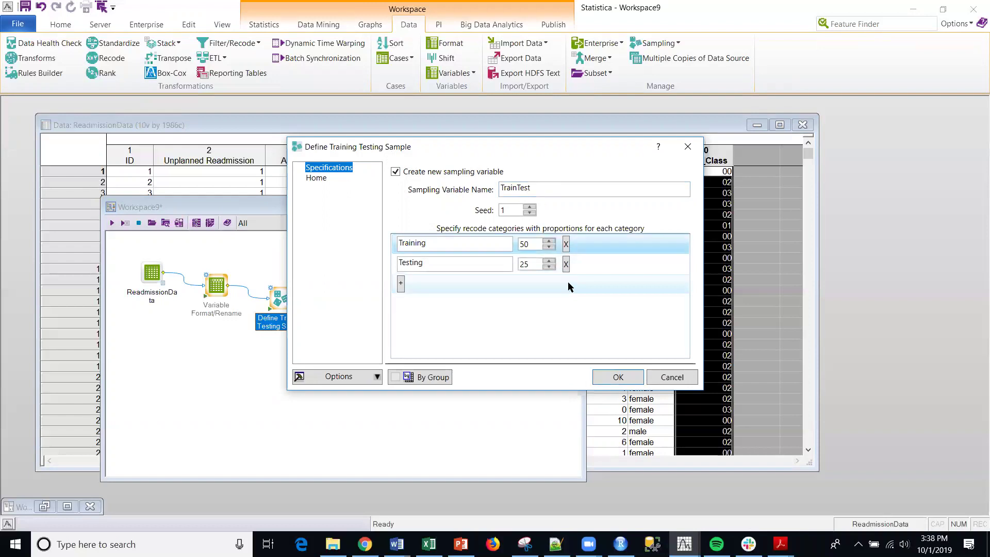
pyautogui.doubleClick(519, 247)
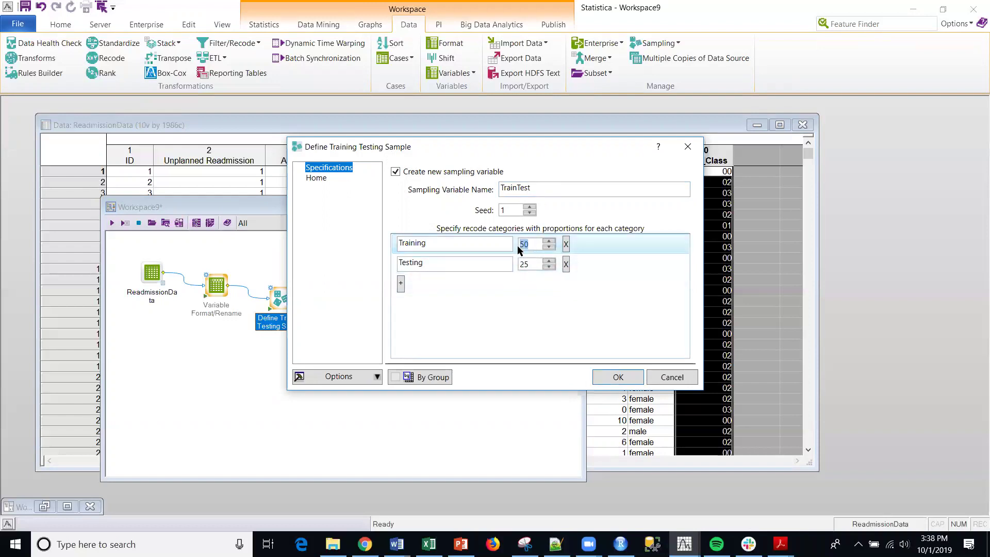
pyautogui.write('70')
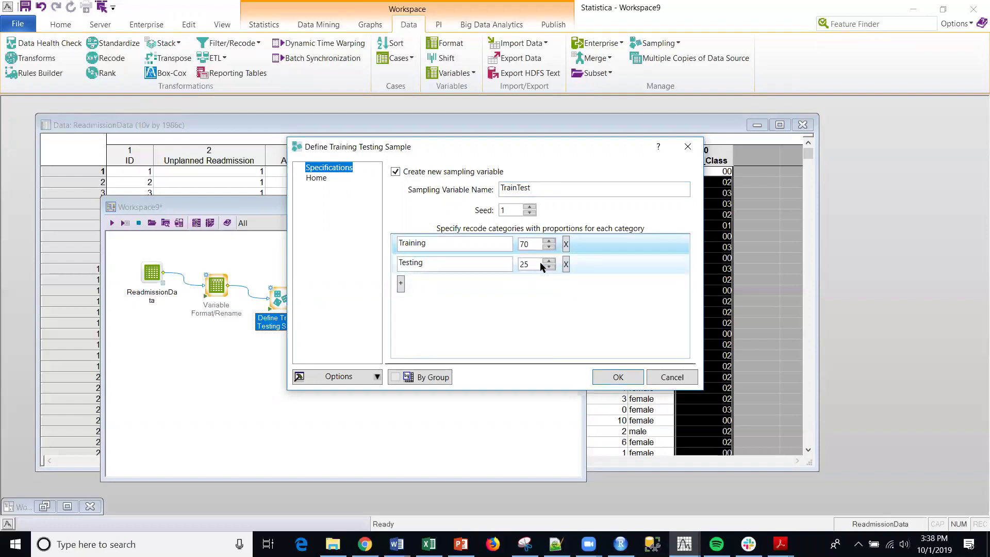
pyautogui.doubleClick(531, 262)
pyautogui.write('30')
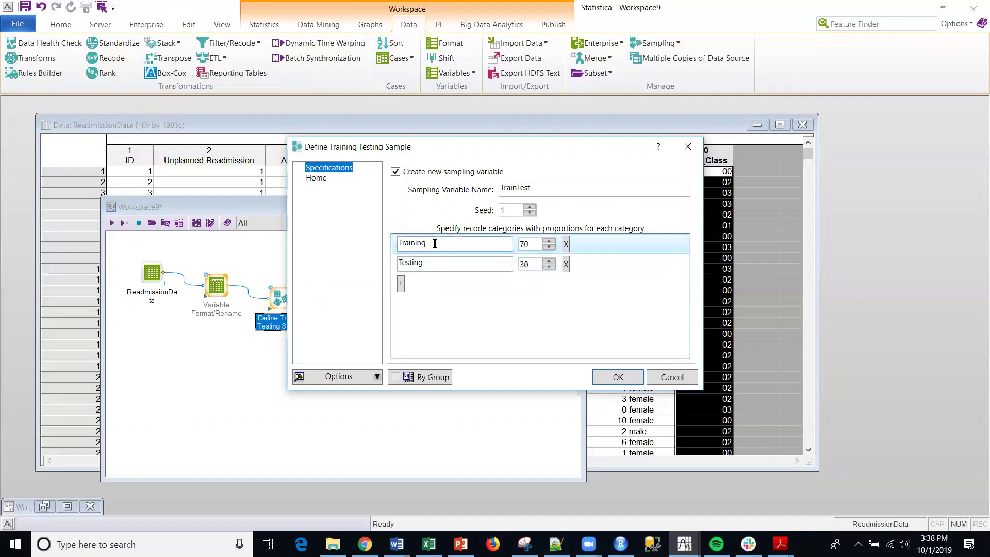
pyautogui.press('BackSpace')
pyautogui.press('BackSpace')
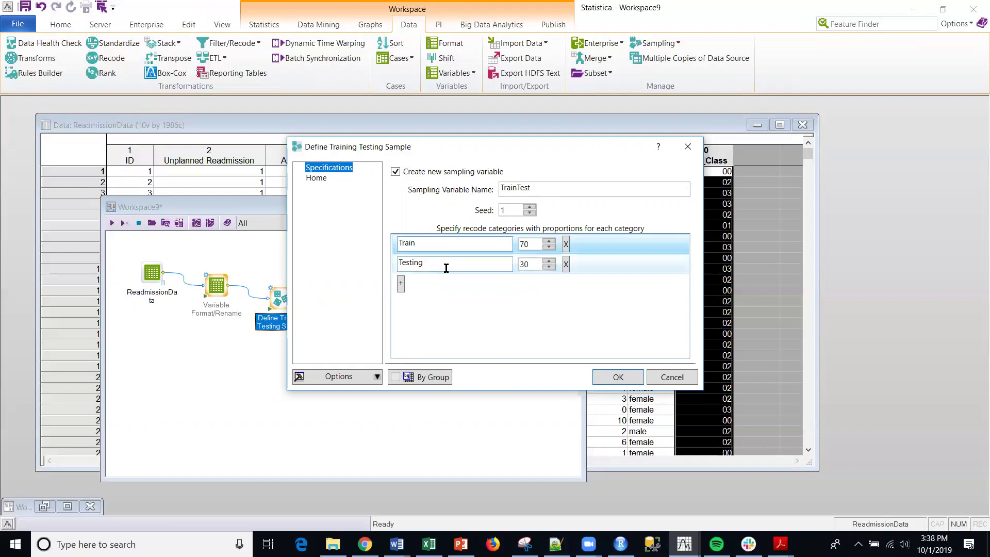
pyautogui.click(446, 268)
pyautogui.press('BackSpace')
pyautogui.press('BackSpace')
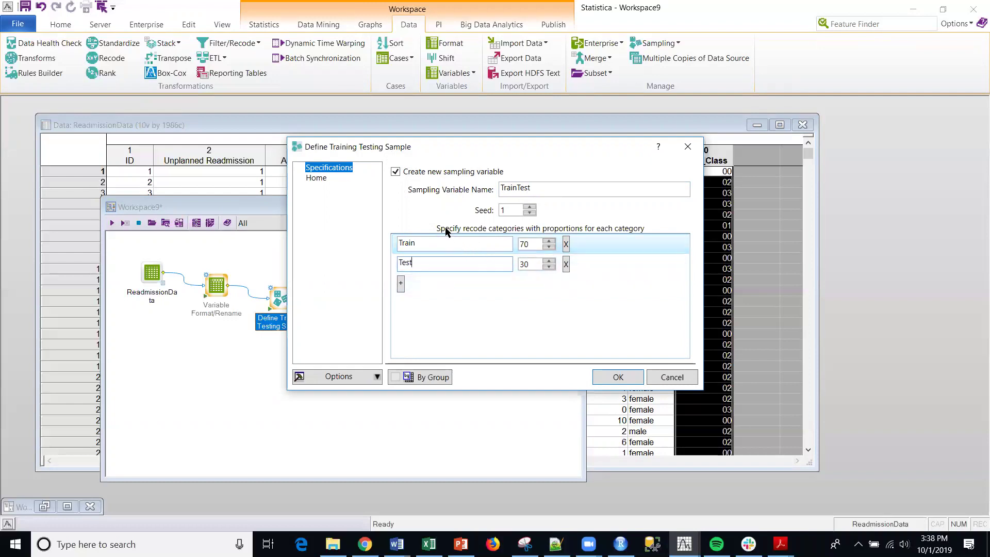
pyautogui.click(617, 379)
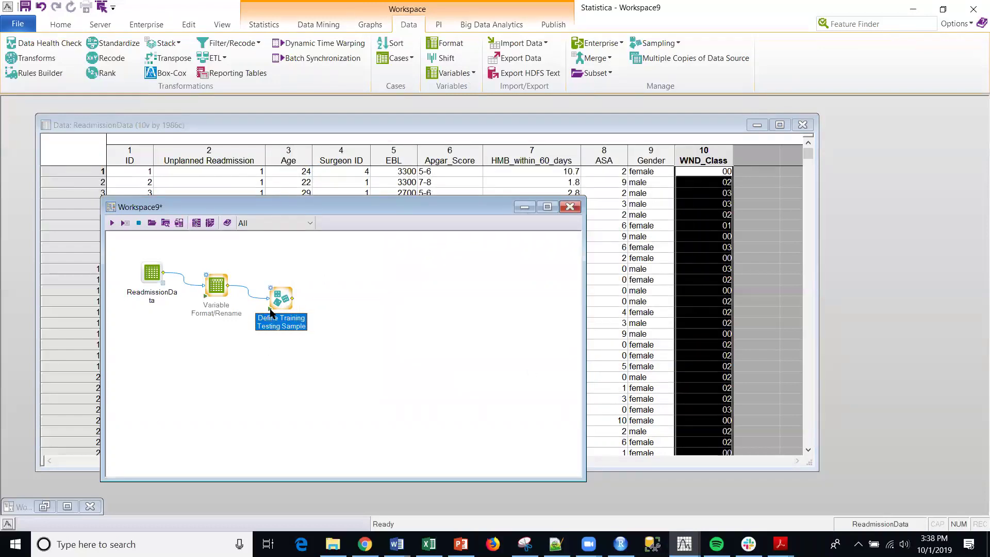
# Step: Open the sampled output, enlarge it to check the TrainTest column, then minimize it
pyautogui.doubleClick(289, 311)
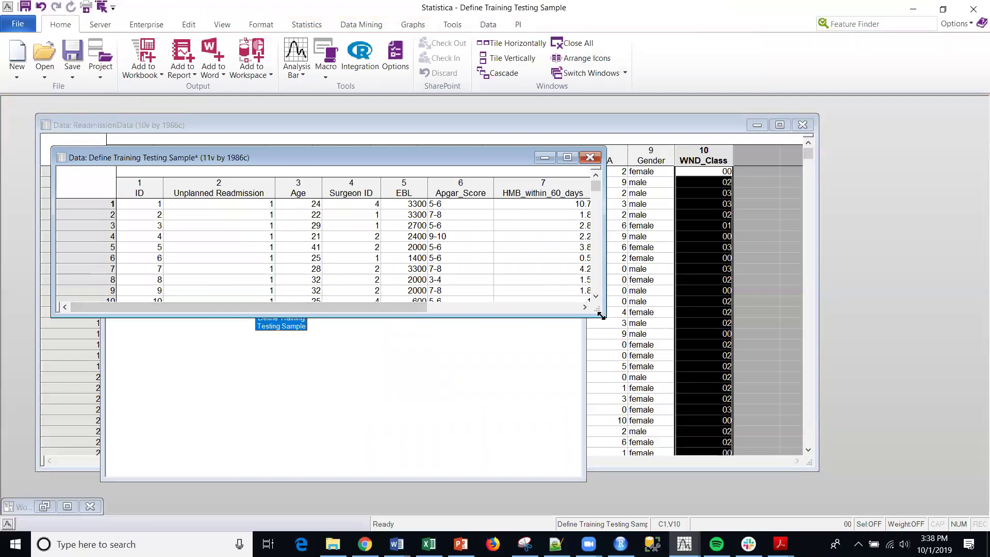
pyautogui.moveTo(602, 315); pyautogui.dragTo(858, 429)
pyautogui.click(776, 226)
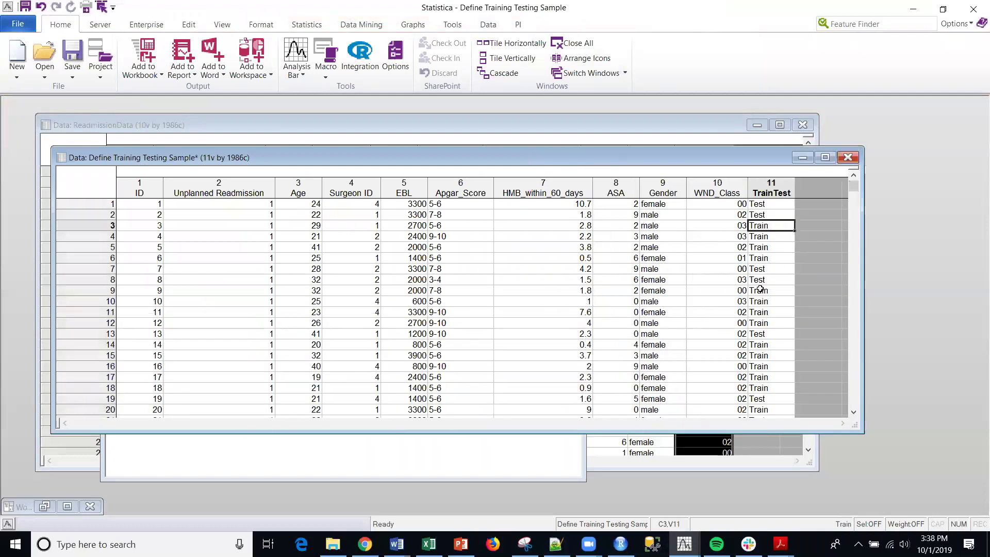
pyautogui.scroll(-4, 761, 290)
pyautogui.scroll(4, 769, 286)
pyautogui.click(802, 159)
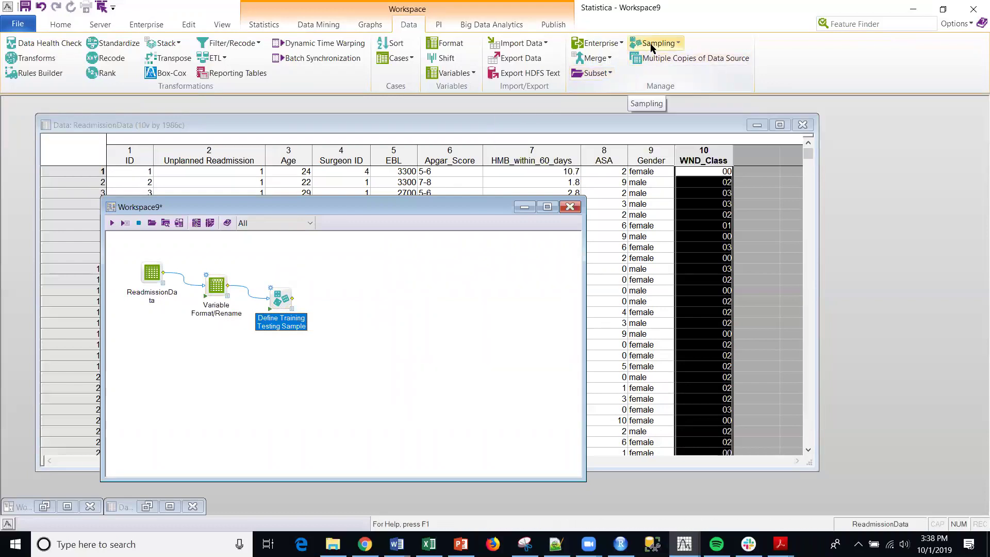
# Step: Add a Subset ByGroup node grouped by TrainTest, producing Train and Test outputs
pyautogui.click(594, 73)
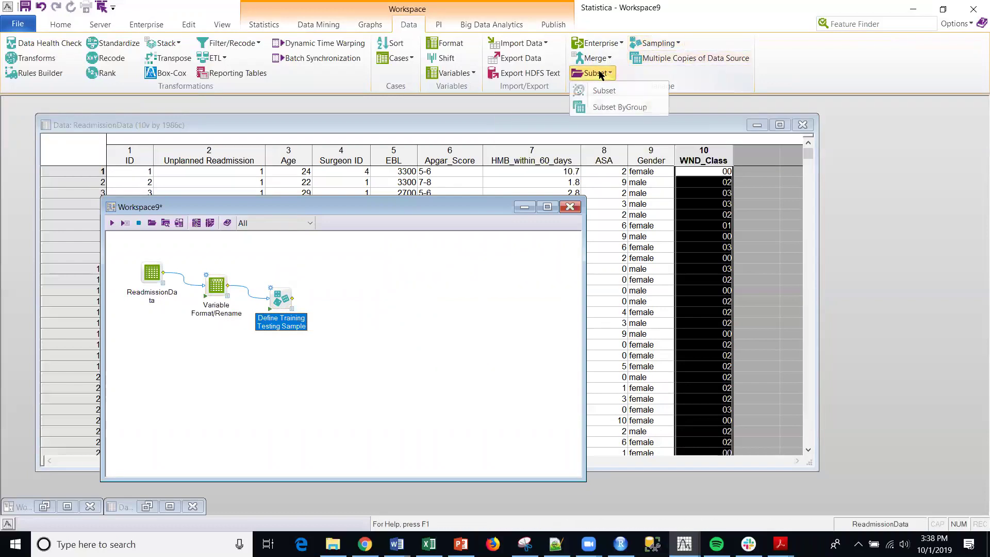
pyautogui.click(610, 108)
pyautogui.doubleClick(342, 311)
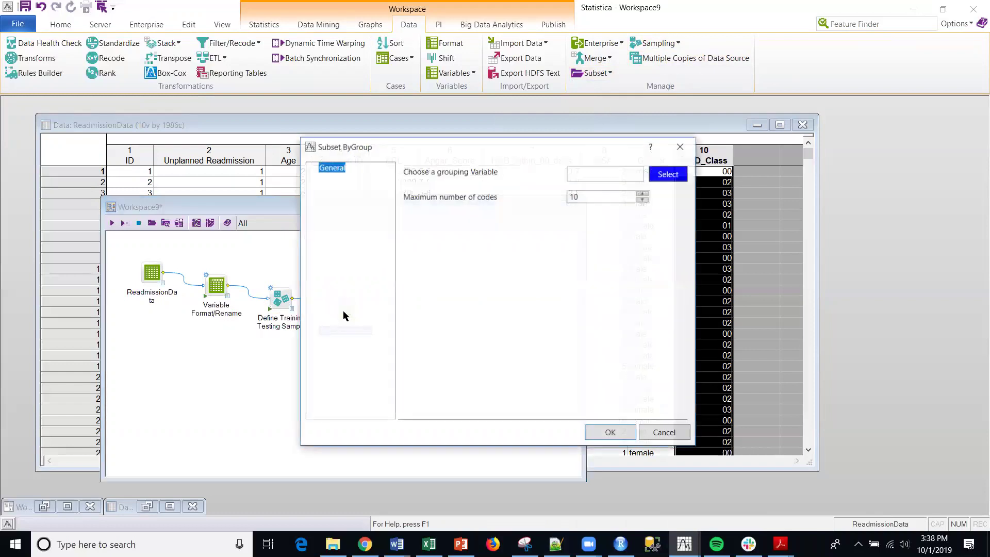
pyautogui.click(668, 174)
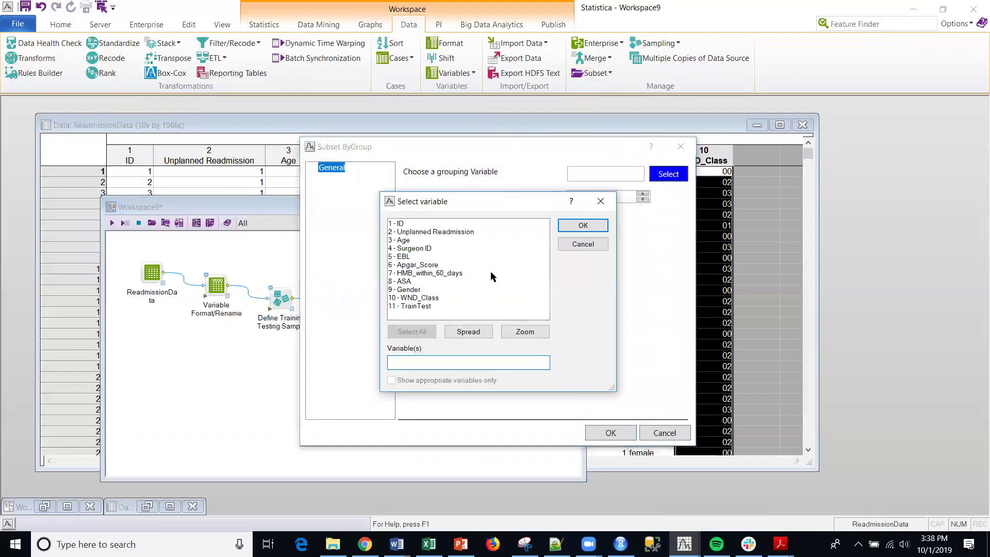
pyautogui.click(422, 306)
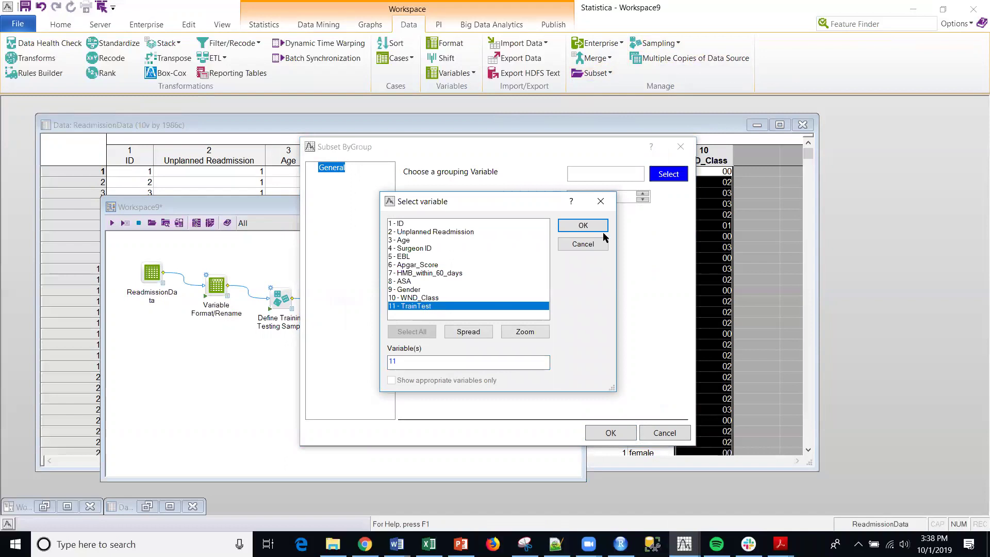
pyautogui.click(583, 226)
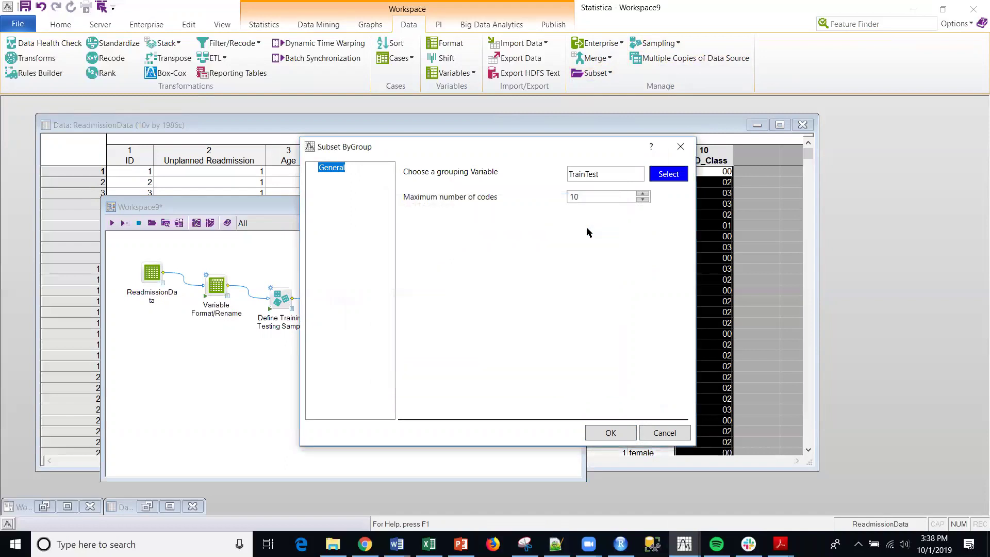
pyautogui.click(607, 432)
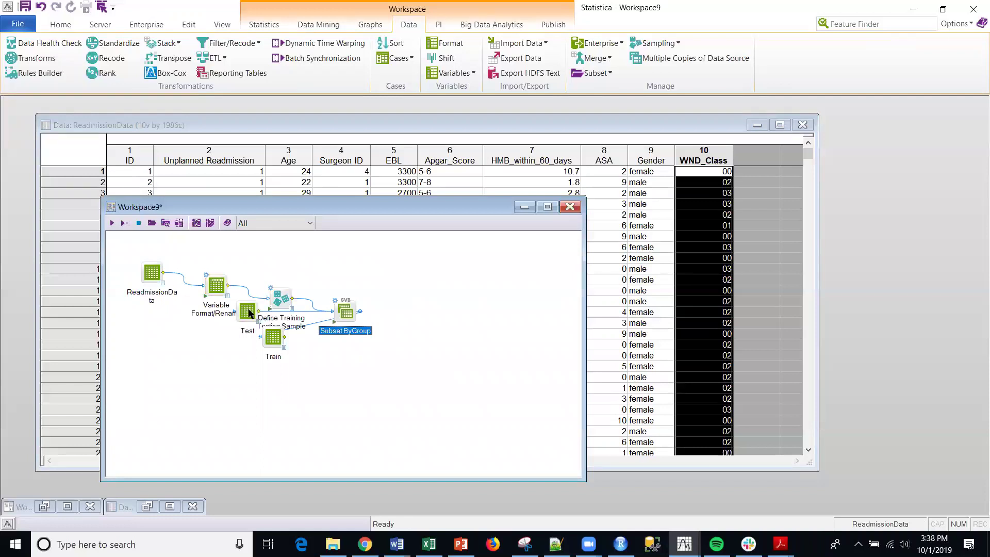
# Step: Move the Test node lower, enlarge the workspace window, and place Train right of Subset ByGroup
pyautogui.moveTo(248, 311); pyautogui.dragTo(385, 387)
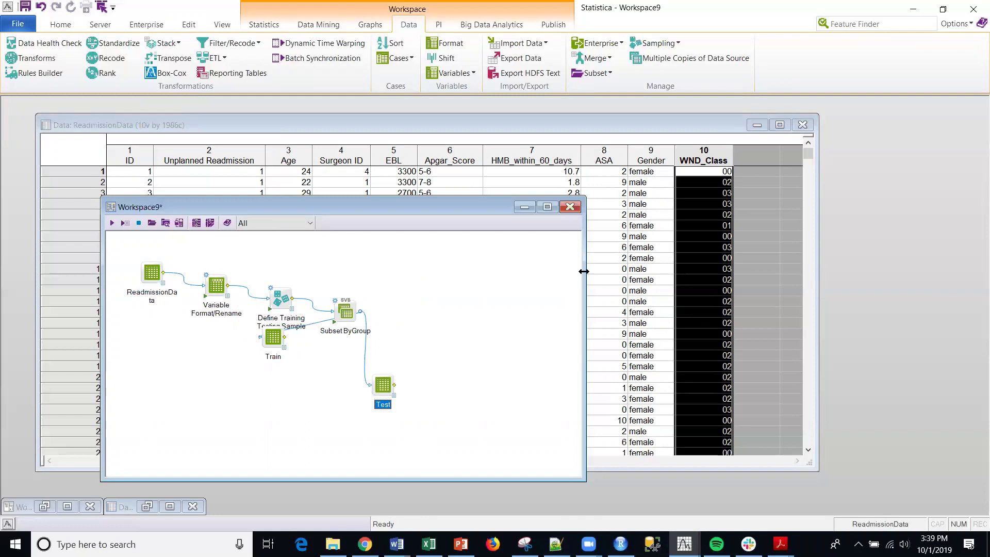
pyautogui.moveTo(584, 271); pyautogui.dragTo(880, 271)
pyautogui.moveTo(630, 207); pyautogui.dragTo(622, 192)
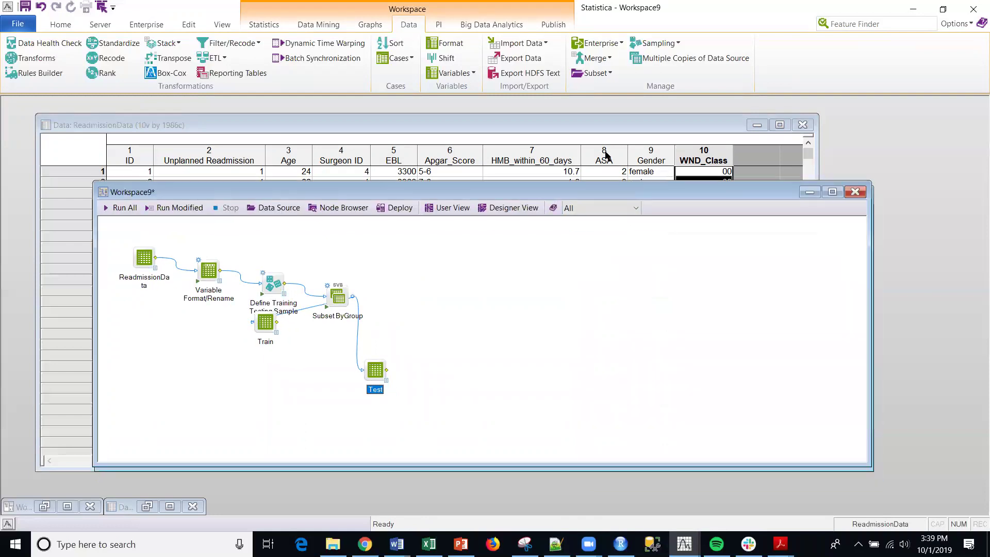
pyautogui.moveTo(605, 155); pyautogui.dragTo(551, 121)
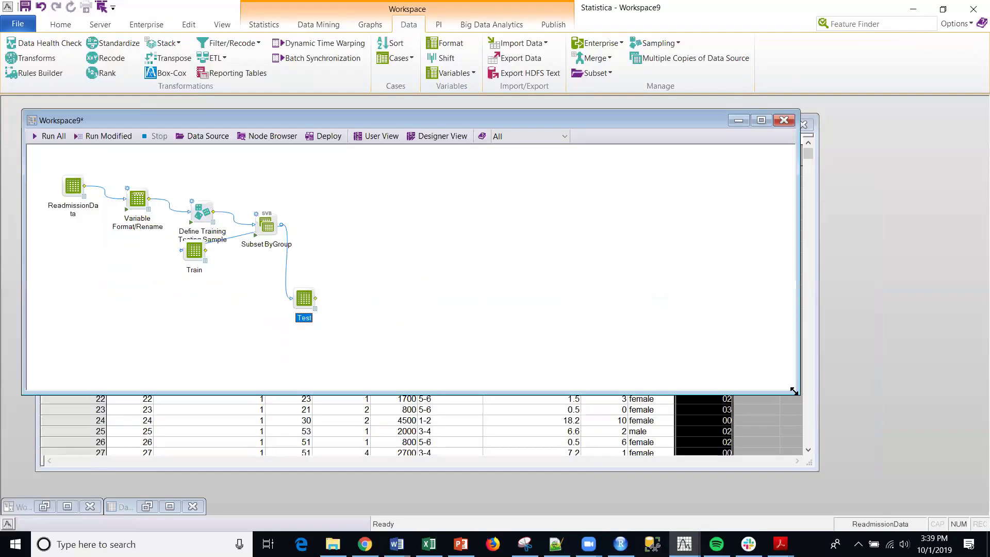
pyautogui.moveTo(794, 391); pyautogui.dragTo(915, 494)
pyautogui.moveTo(190, 254); pyautogui.dragTo(323, 223)
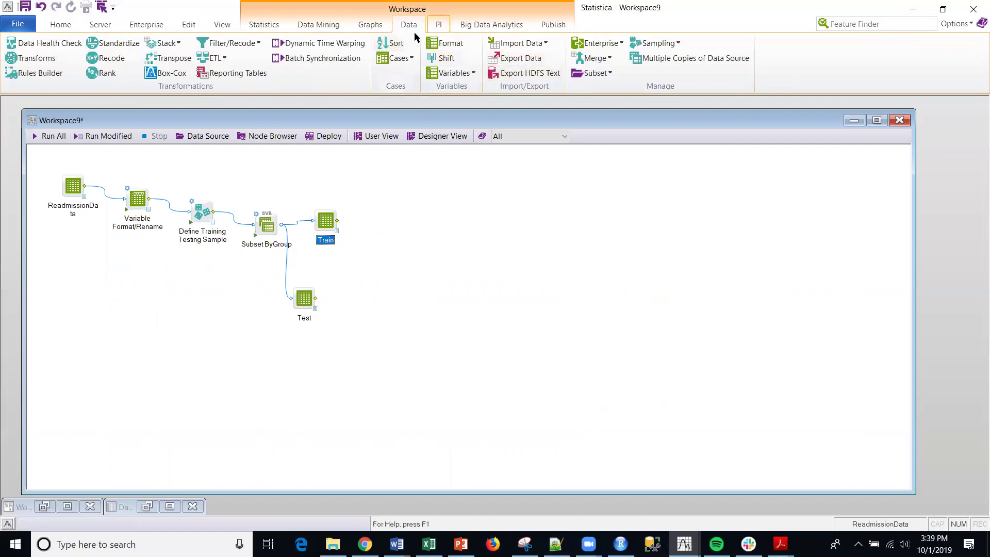
pyautogui.click(320, 26)
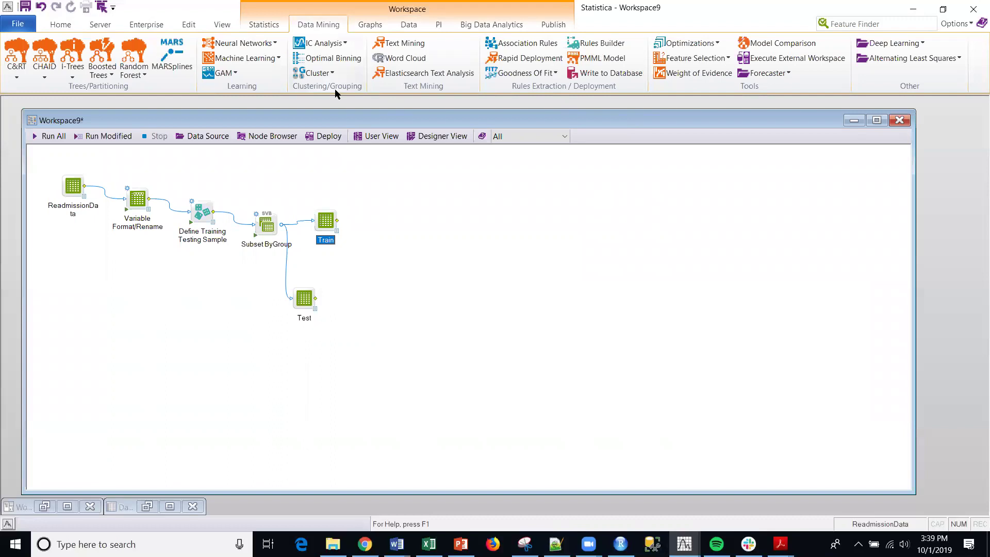
# Step: Add a SANN Classification node after the Train node and open its settings
pyautogui.click(247, 47)
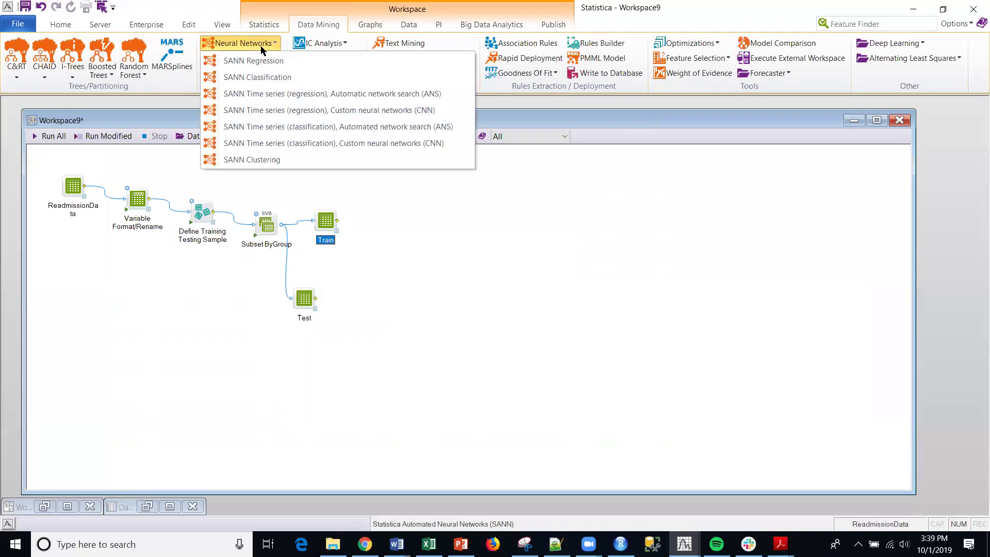
pyautogui.click(262, 78)
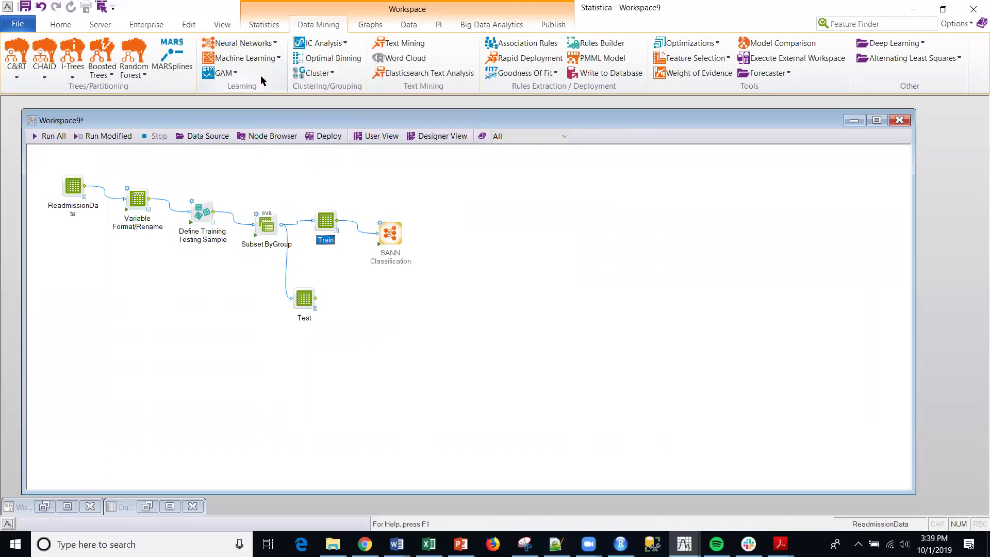
pyautogui.doubleClick(388, 235)
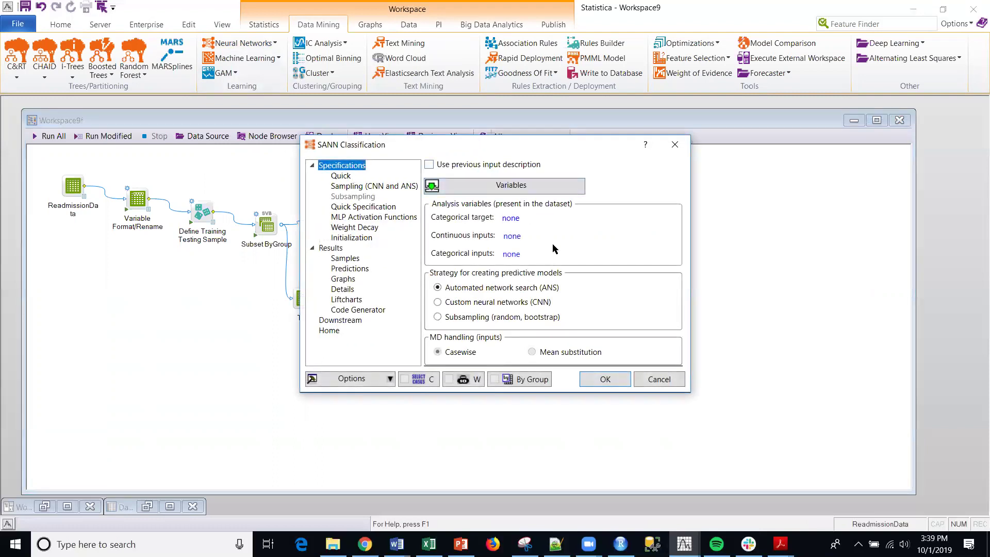
# Step: Assign Unplanned Readmission as target, variables 3-5 7-8 continuous and 6 9-10 categorical inputs
pyautogui.click(469, 187)
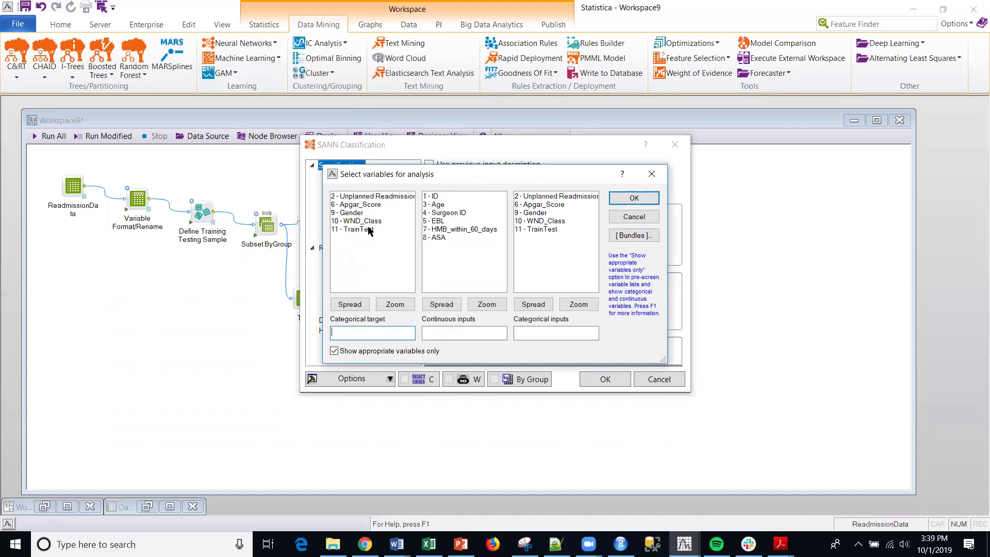
pyautogui.click(369, 197)
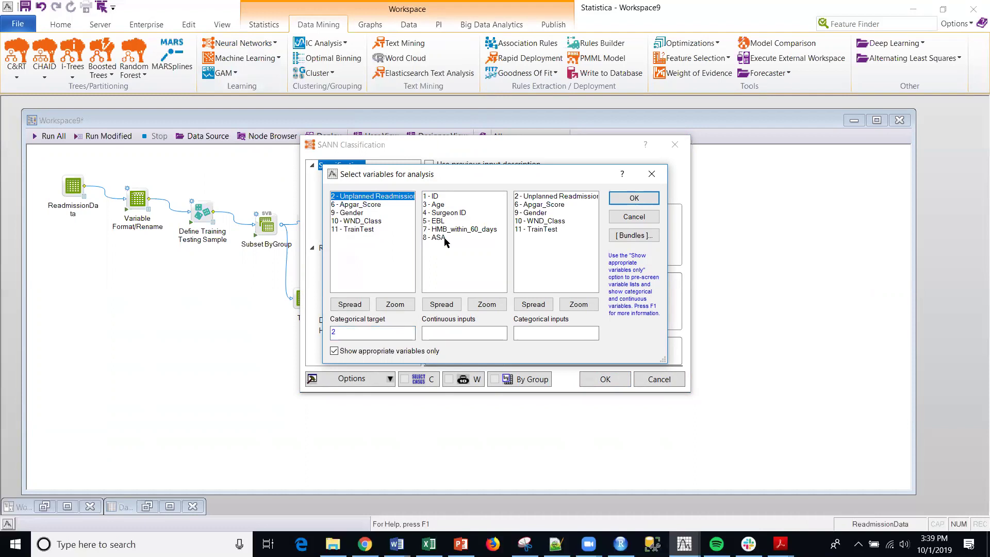
pyautogui.moveTo(439, 205); pyautogui.dragTo(448, 239)
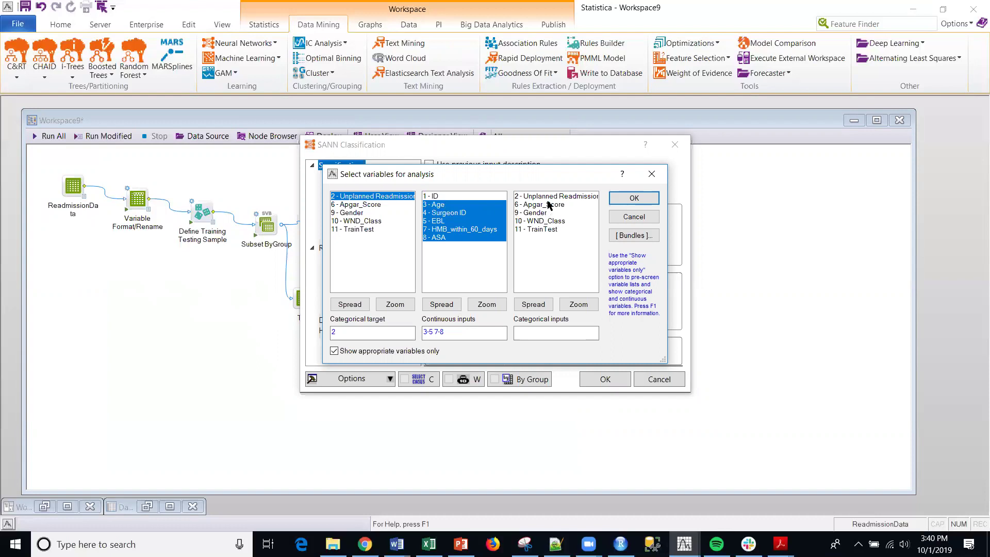
pyautogui.moveTo(545, 199); pyautogui.dragTo(540, 224)
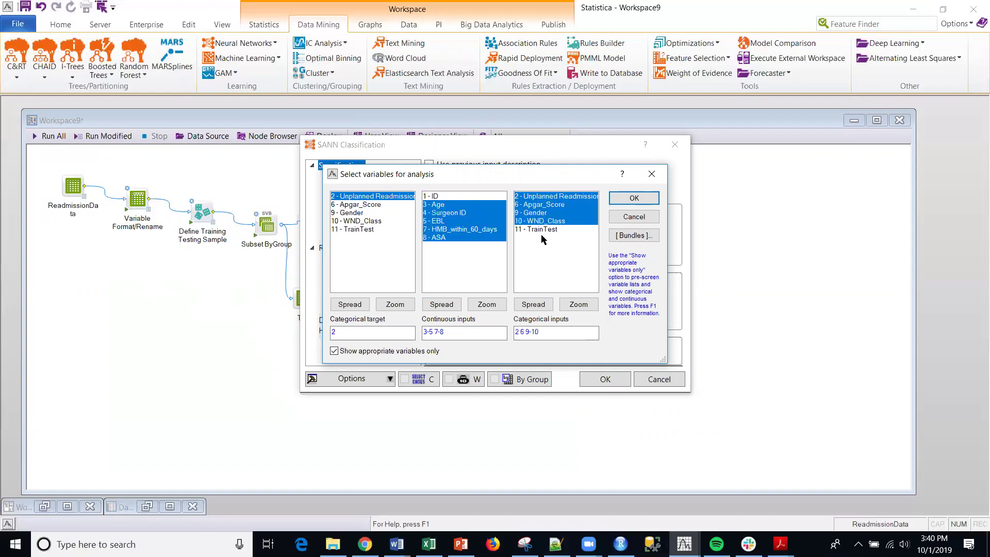
pyautogui.click(633, 199)
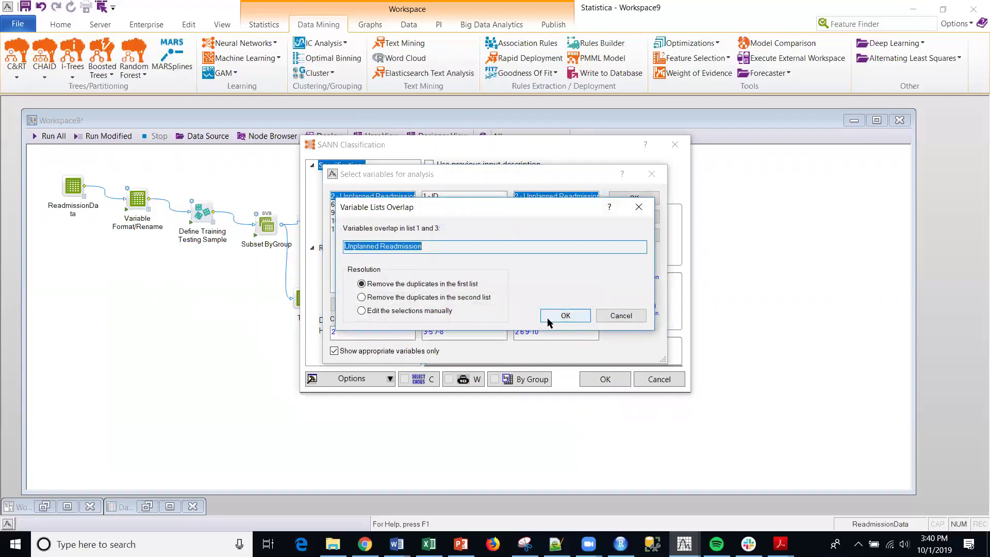
pyautogui.click(562, 319)
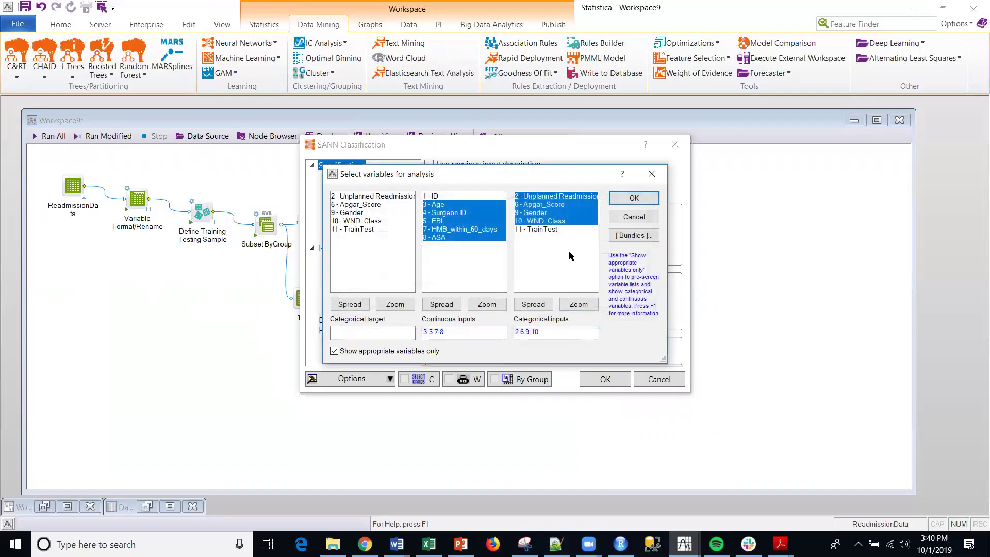
pyautogui.keyDown('ctrl'); pyautogui.click(537, 198); pyautogui.keyUp('ctrl')
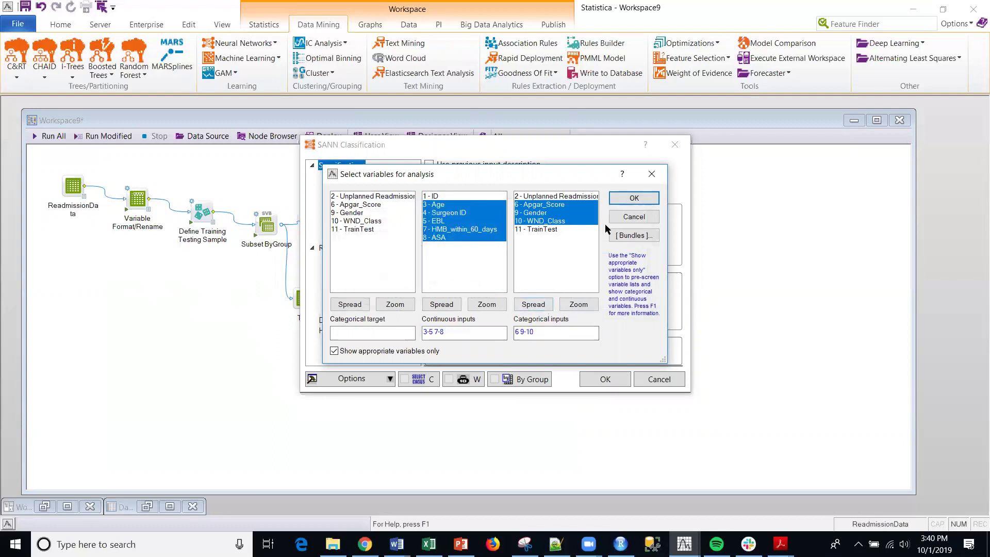
pyautogui.click(631, 198)
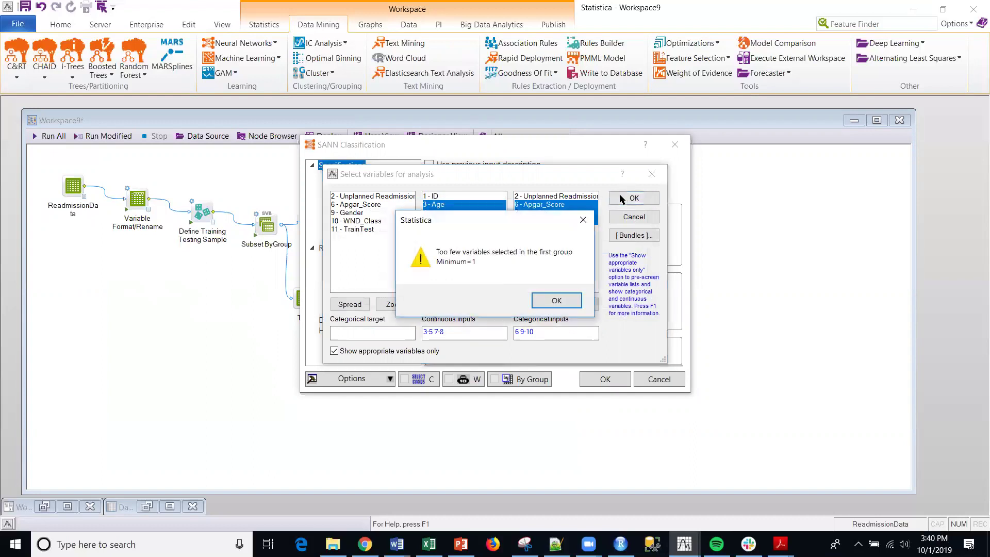
pyautogui.click(551, 303)
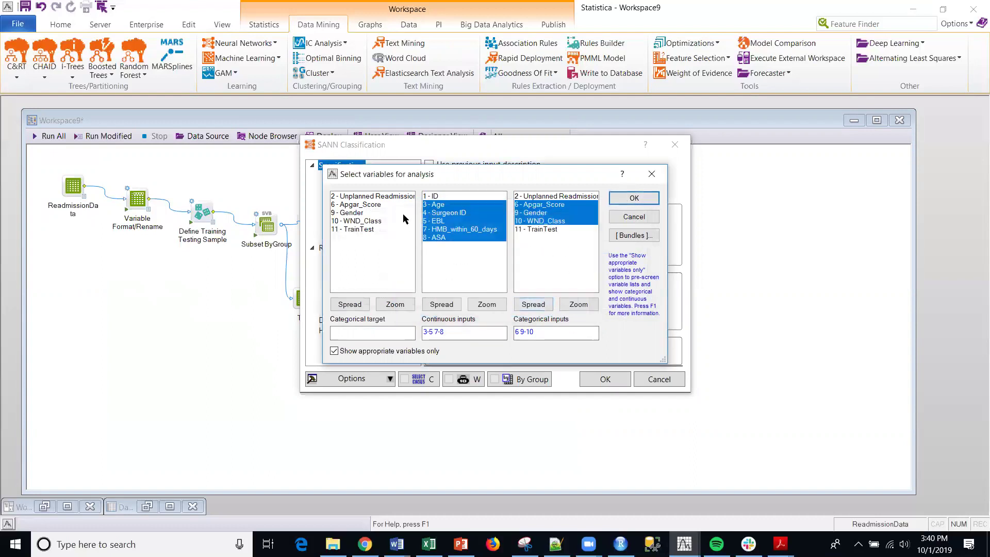
pyautogui.click(360, 199)
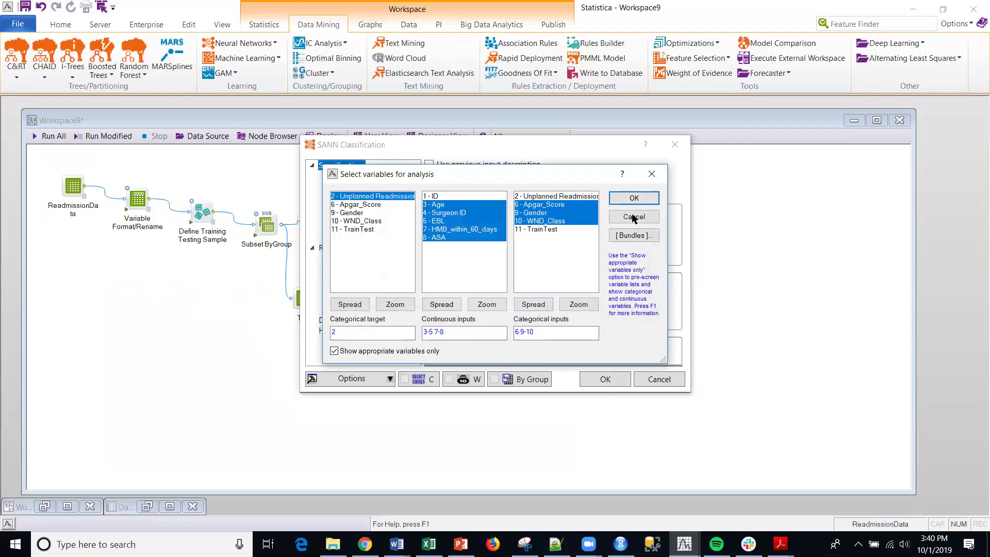
pyautogui.click(633, 198)
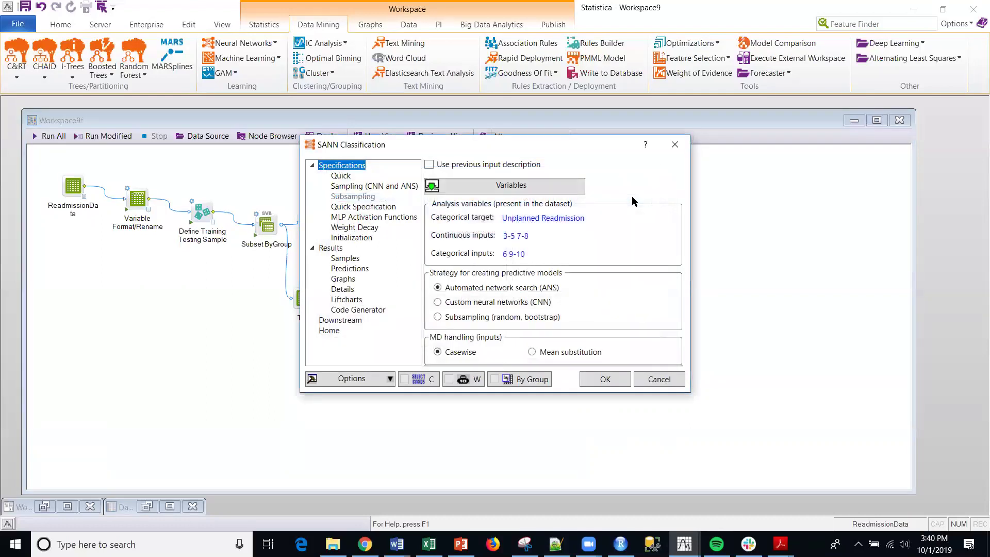
# Step: Review sampling, quick specification, activation, weight decay and initialization settings, then Results > Samples
pyautogui.click(340, 186)
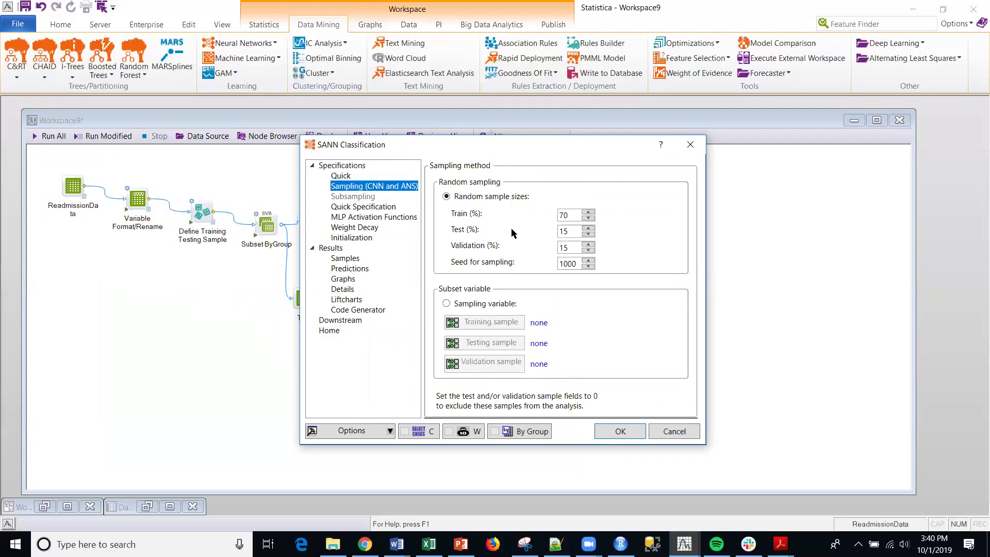
pyautogui.click(347, 207)
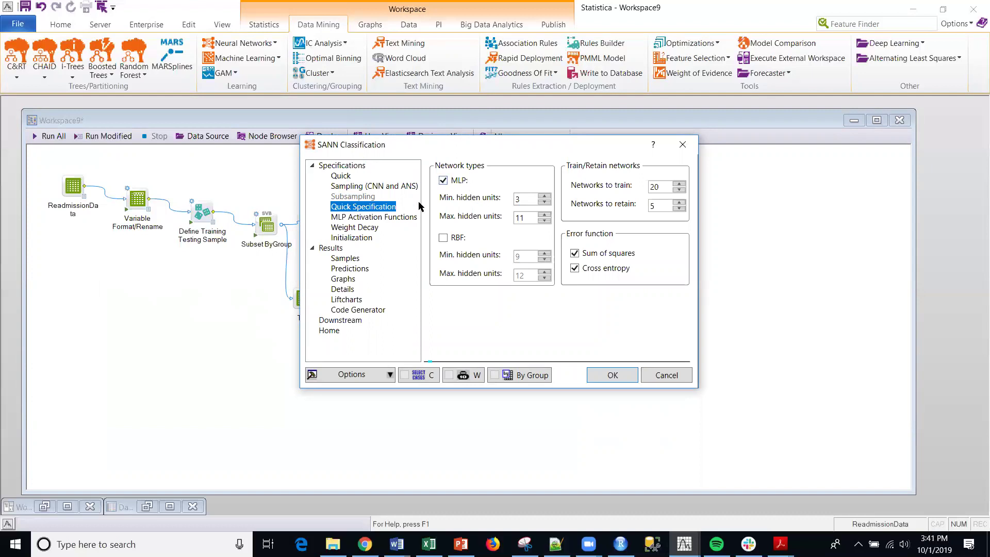
pyautogui.click(369, 216)
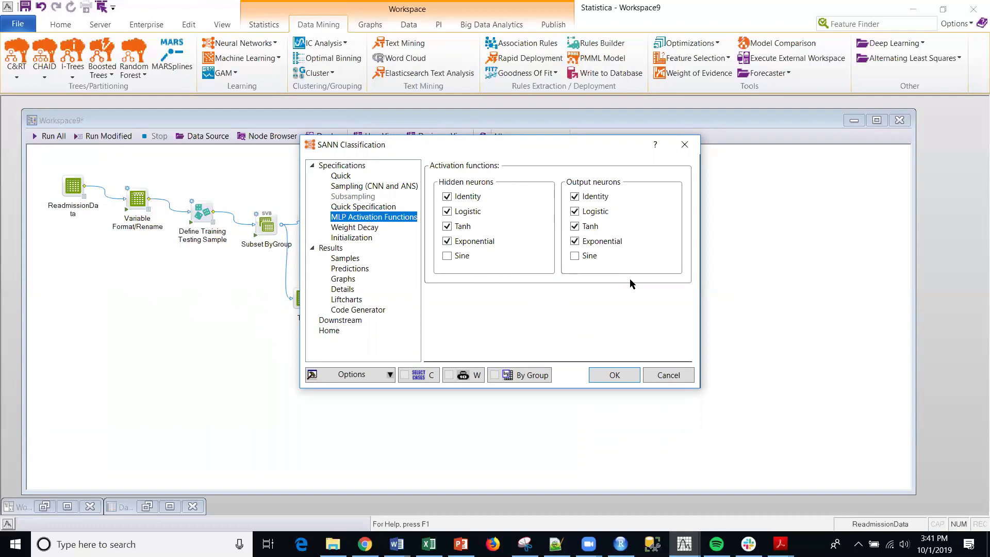
pyautogui.click(343, 227)
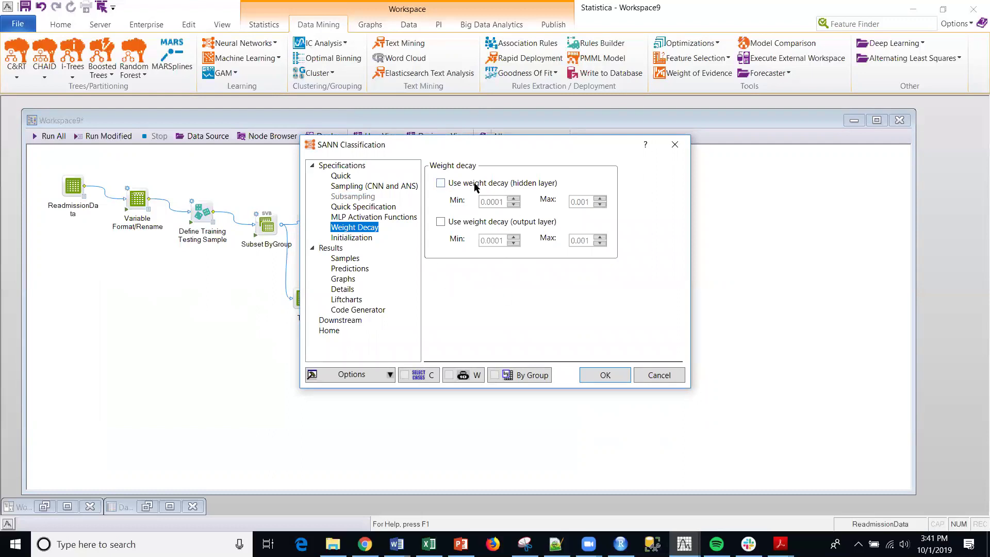
pyautogui.click(369, 239)
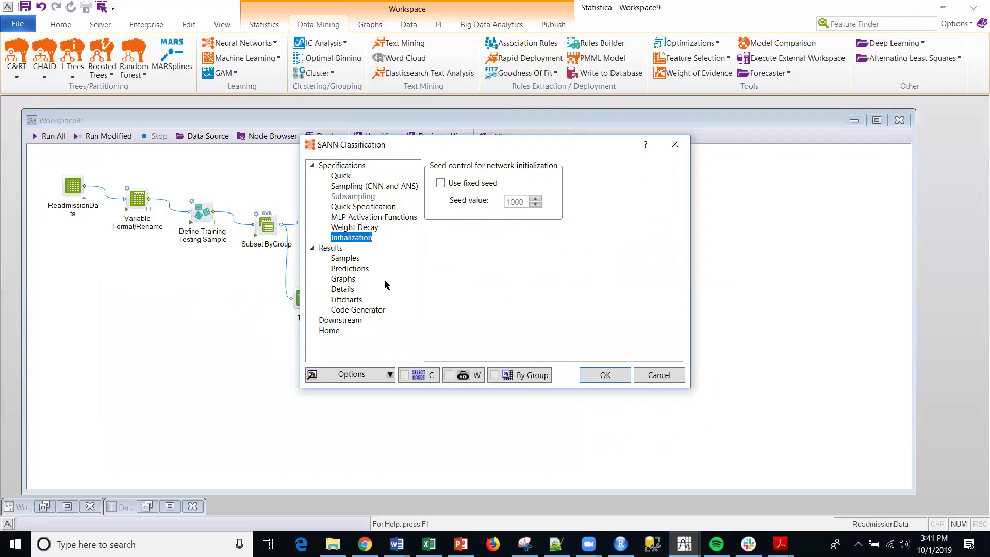
pyautogui.click(344, 259)
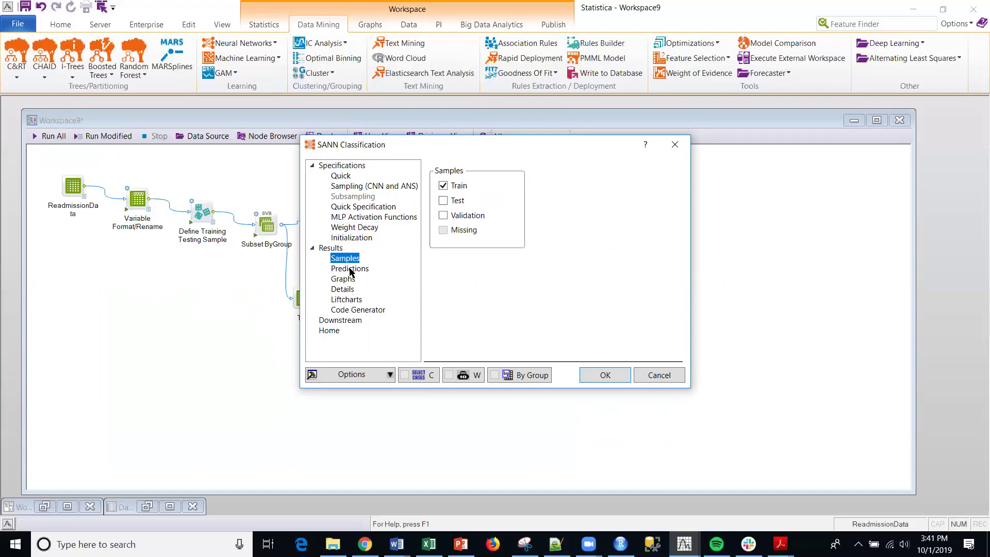
# Step: Browse the predictions, graphs and details result options, enabling the confusion matrix
pyautogui.click(349, 269)
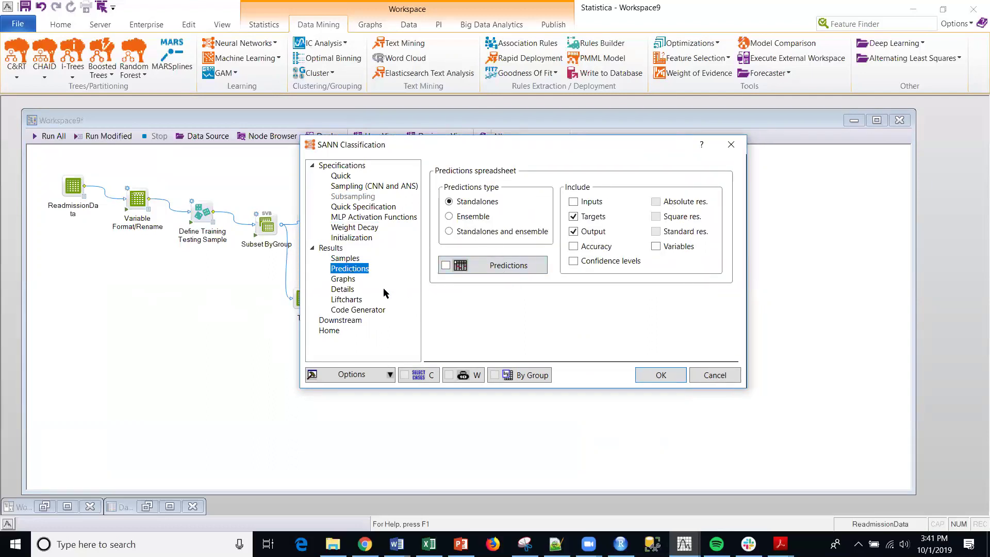
pyautogui.click(345, 281)
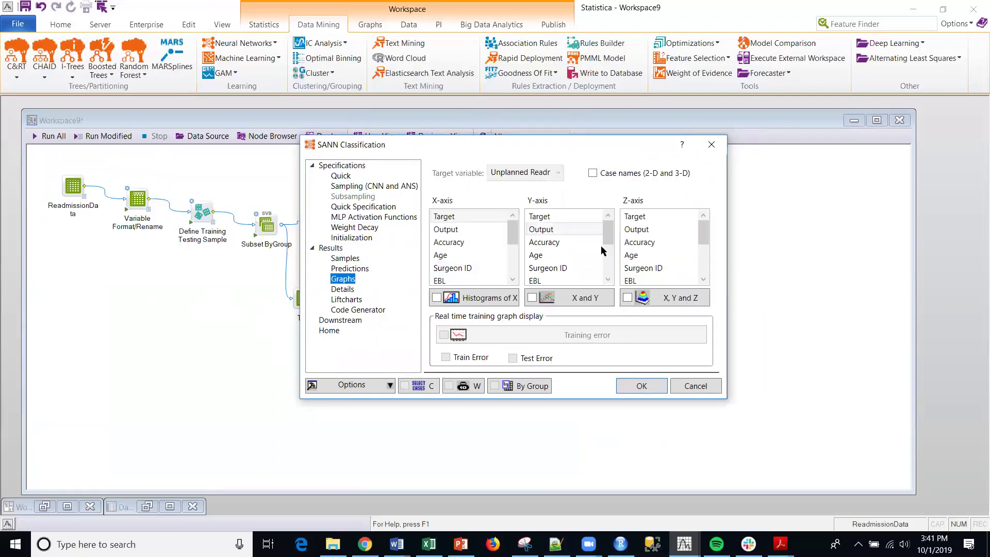
pyautogui.click(338, 291)
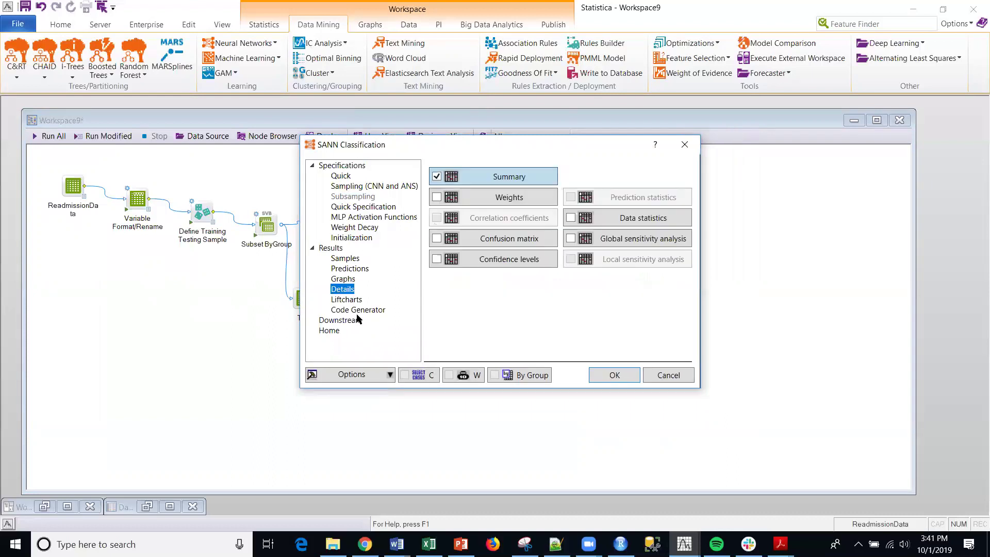
pyautogui.click(346, 282)
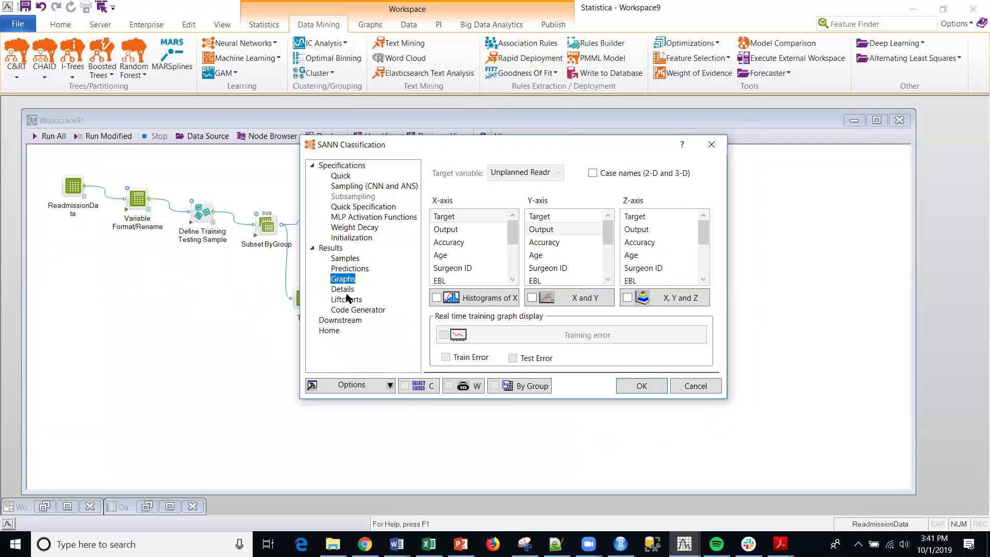
pyautogui.click(343, 289)
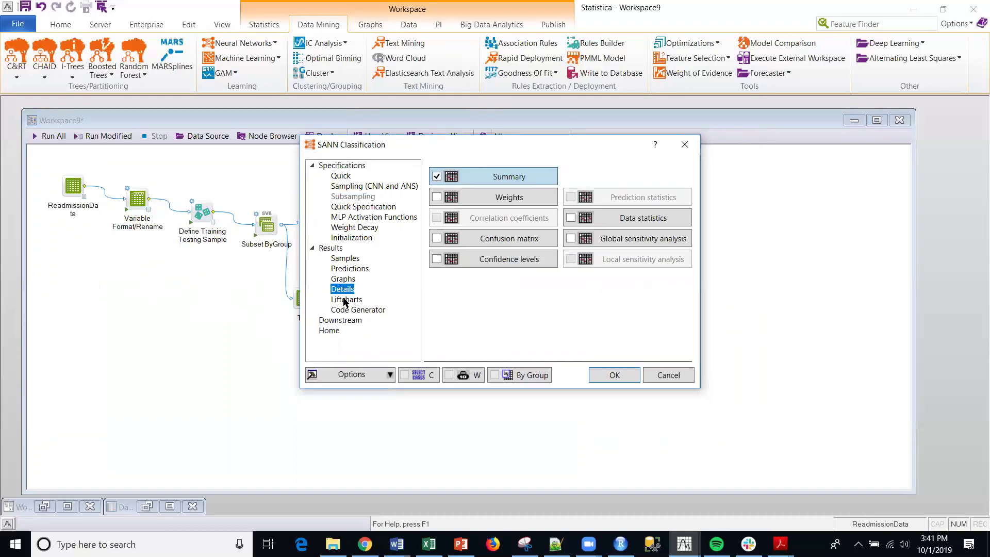
pyautogui.click(344, 280)
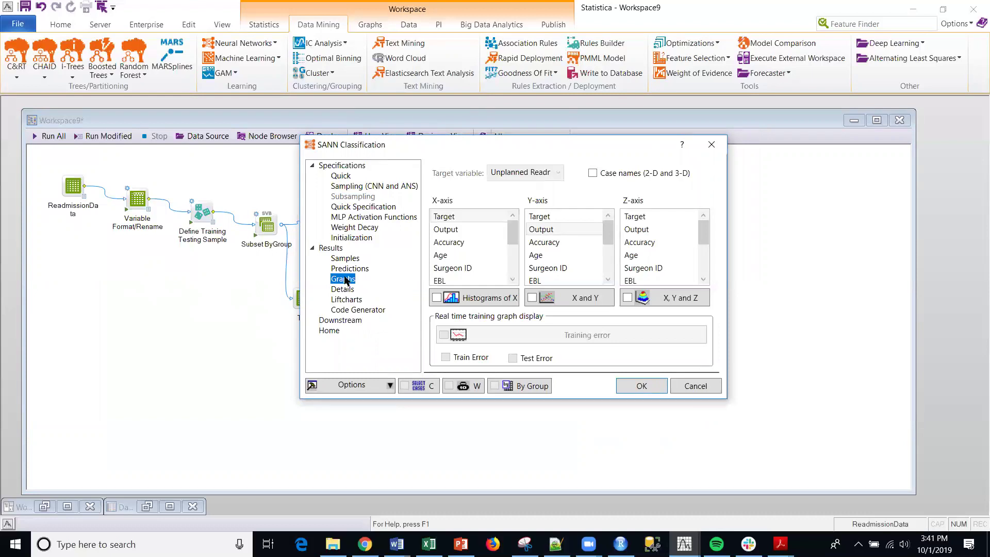
pyautogui.click(349, 269)
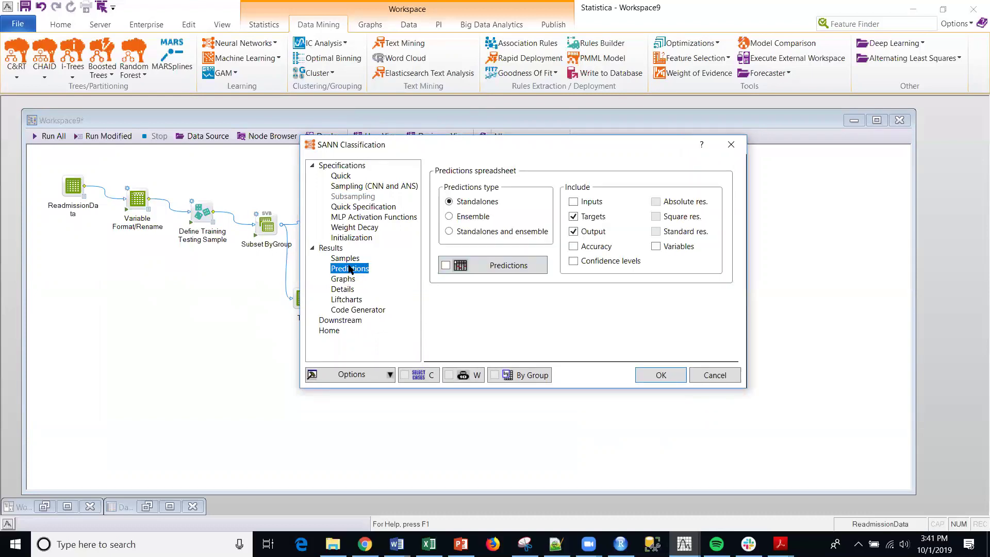
pyautogui.click(349, 279)
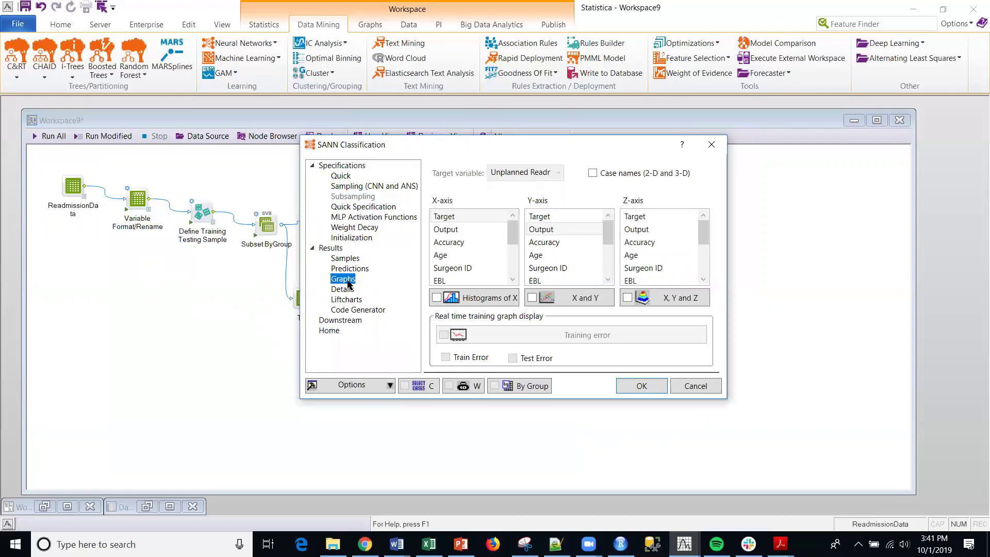
pyautogui.click(341, 291)
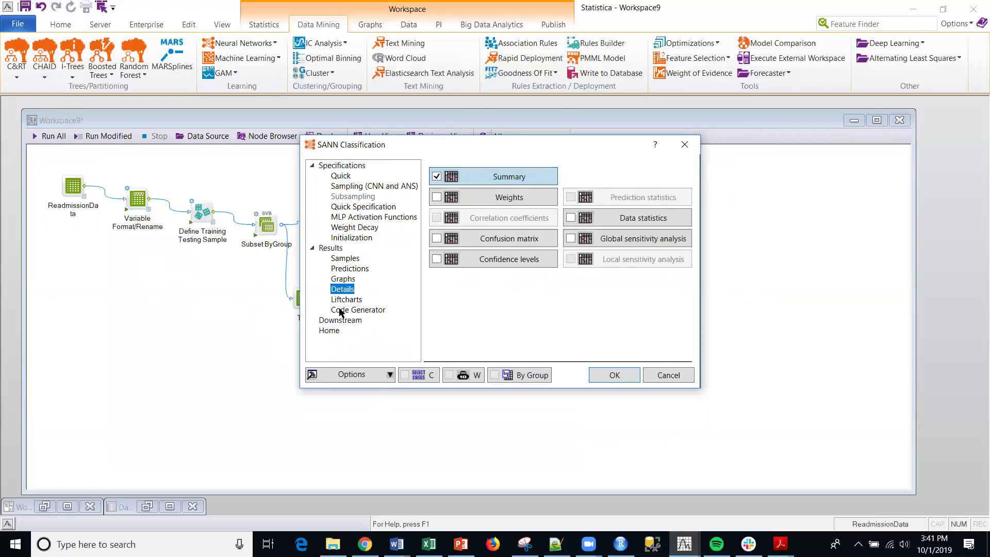
pyautogui.click(438, 239)
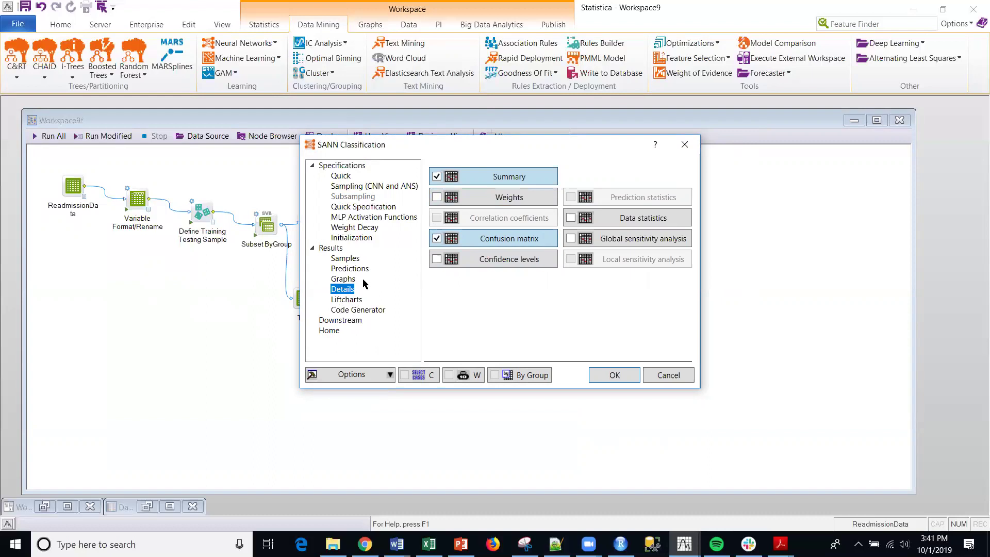
# Step: Include an ROC curve and a lift chart in the results
pyautogui.click(340, 300)
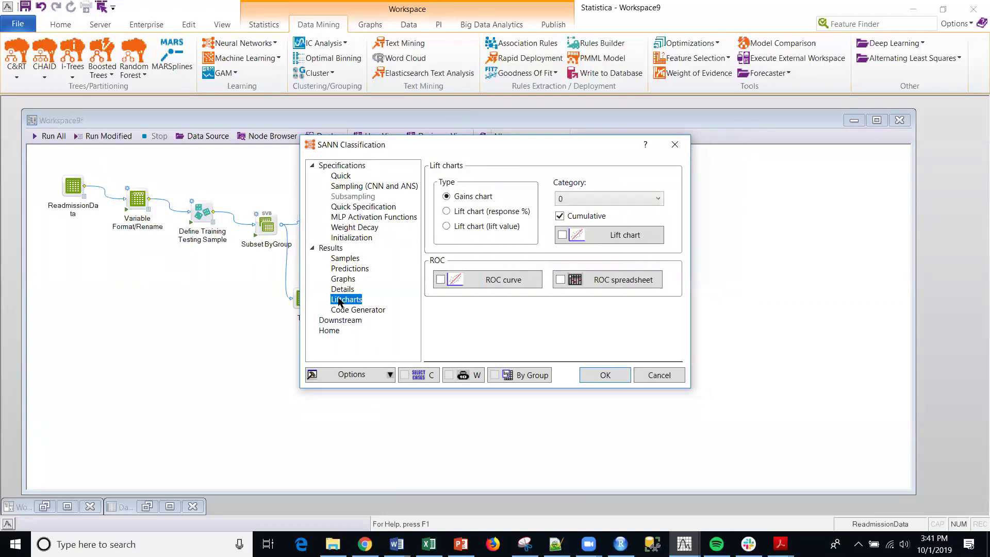
pyautogui.click(451, 280)
pyautogui.click(578, 238)
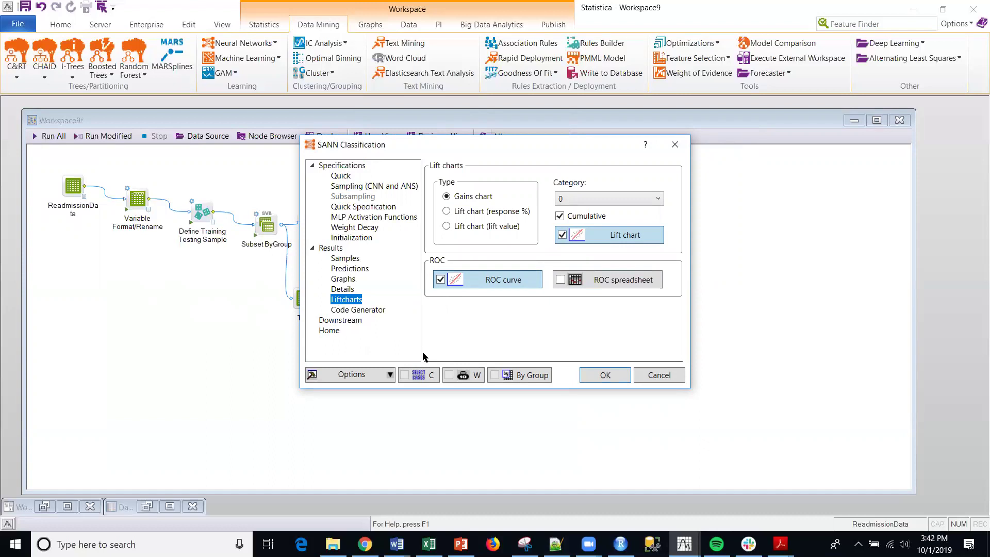
# Step: Set downstream output to Predictions and start building the networks
pyautogui.click(325, 321)
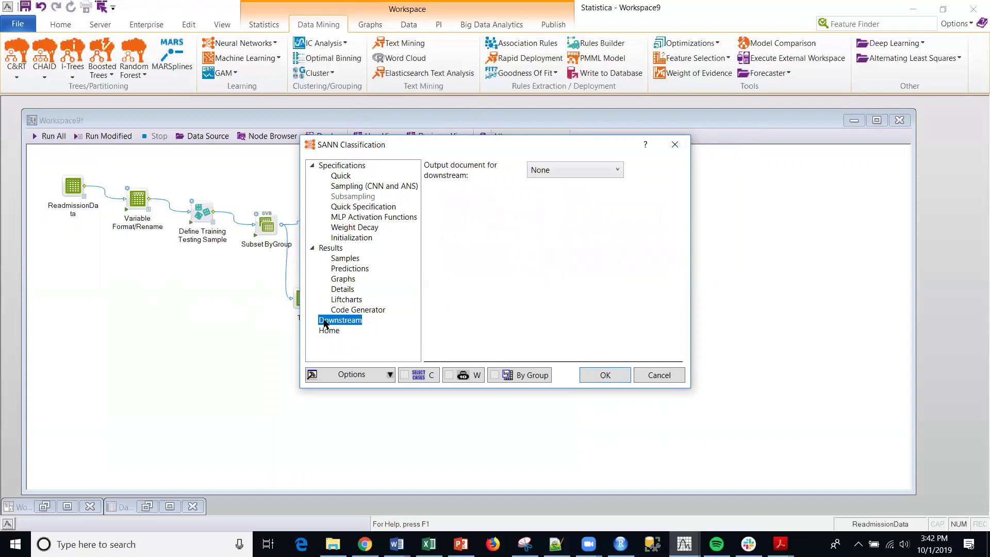
pyautogui.click(556, 170)
pyautogui.click(559, 212)
pyautogui.click(604, 375)
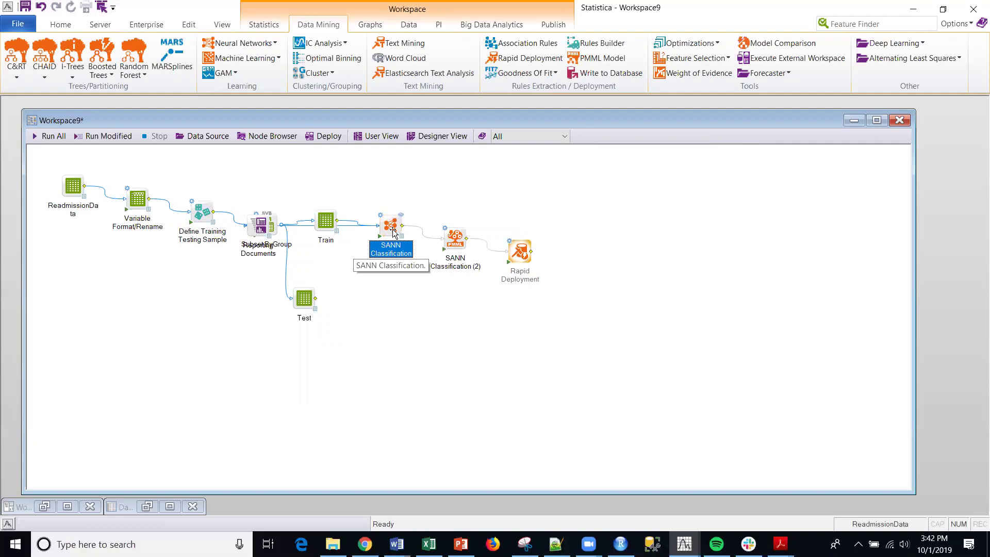
# Step: Spread out SANN Classification and Rapid Deployment, and place Reporting Documents below Rapid Deployment
pyautogui.moveTo(392, 227); pyautogui.dragTo(496, 207)
pyautogui.moveTo(514, 251); pyautogui.dragTo(578, 254)
pyautogui.moveTo(413, 221); pyautogui.dragTo(402, 195)
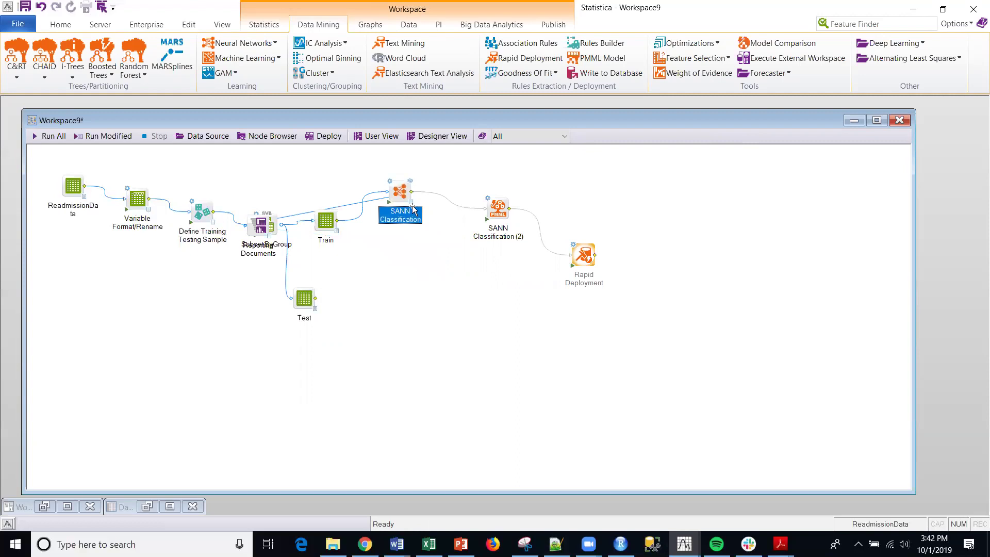
pyautogui.moveTo(256, 222); pyautogui.dragTo(604, 161)
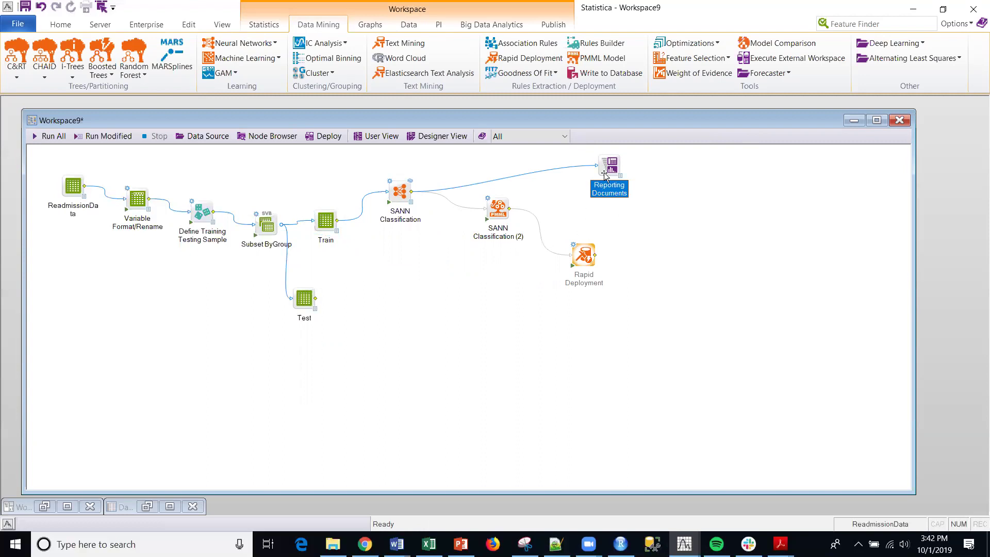
pyautogui.hotkey('ctrl', 'v')
pyautogui.moveTo(644, 337); pyautogui.dragTo(642, 335)
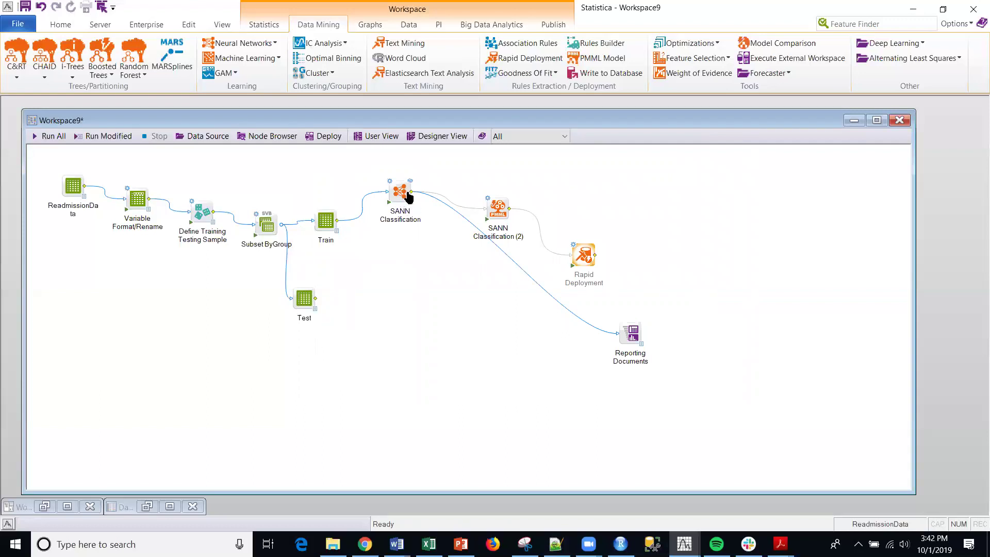
# Step: Open the SANN Classification results workbook enlarged, showing the Summary of active networks (Train) table
pyautogui.doubleClick(404, 193)
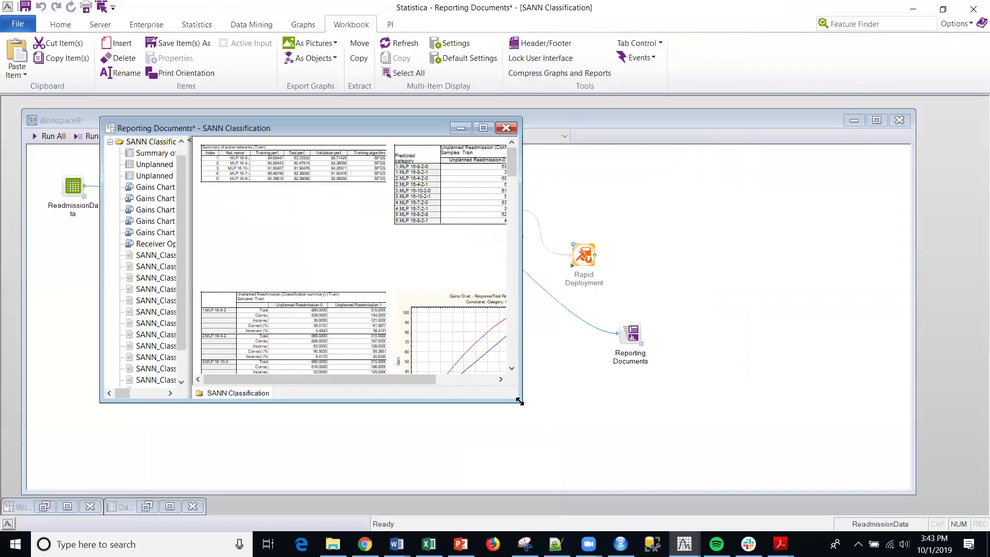
pyautogui.moveTo(519, 401); pyautogui.dragTo(768, 457)
pyautogui.moveTo(186, 381); pyautogui.dragTo(345, 382)
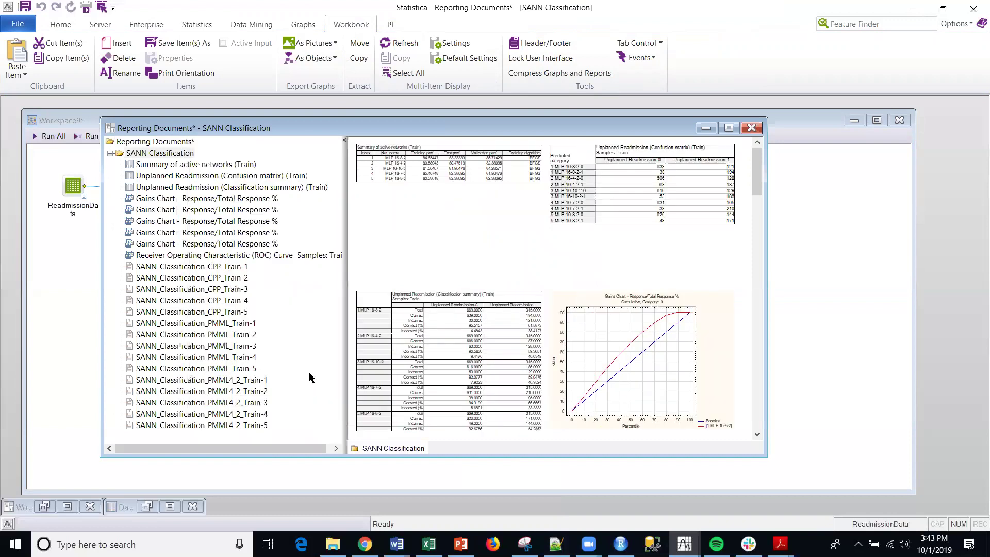
pyautogui.click(186, 164)
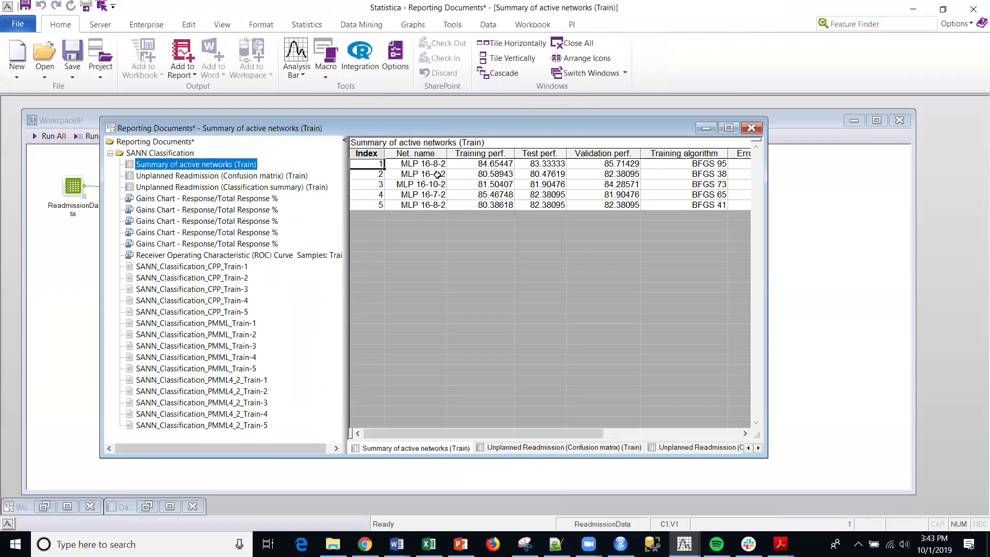
pyautogui.moveTo(472, 432)
pyautogui.mouseDown()
pyautogui.moveTo(592, 432)
pyautogui.moveTo(477, 432)
pyautogui.mouseUp()
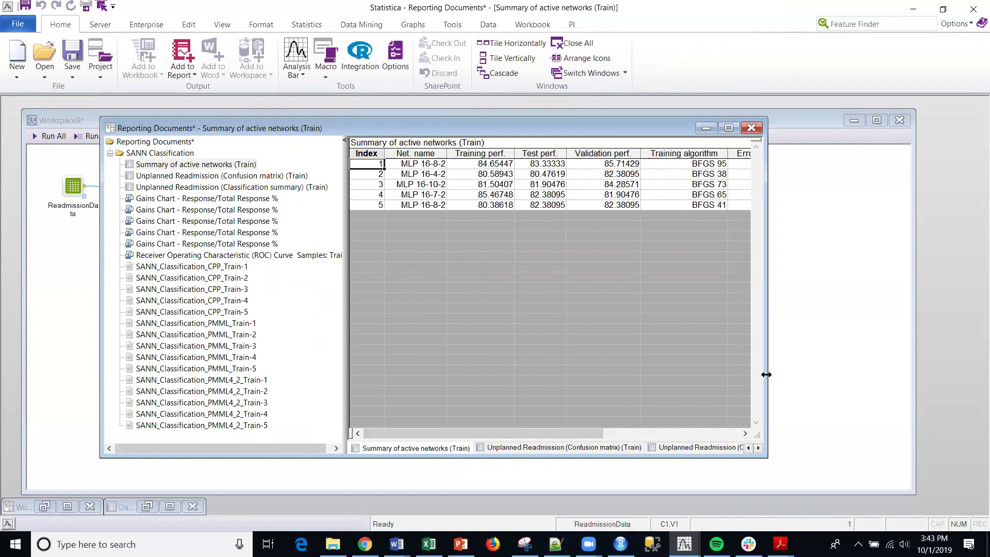
pyautogui.moveTo(766, 375); pyautogui.dragTo(983, 374)
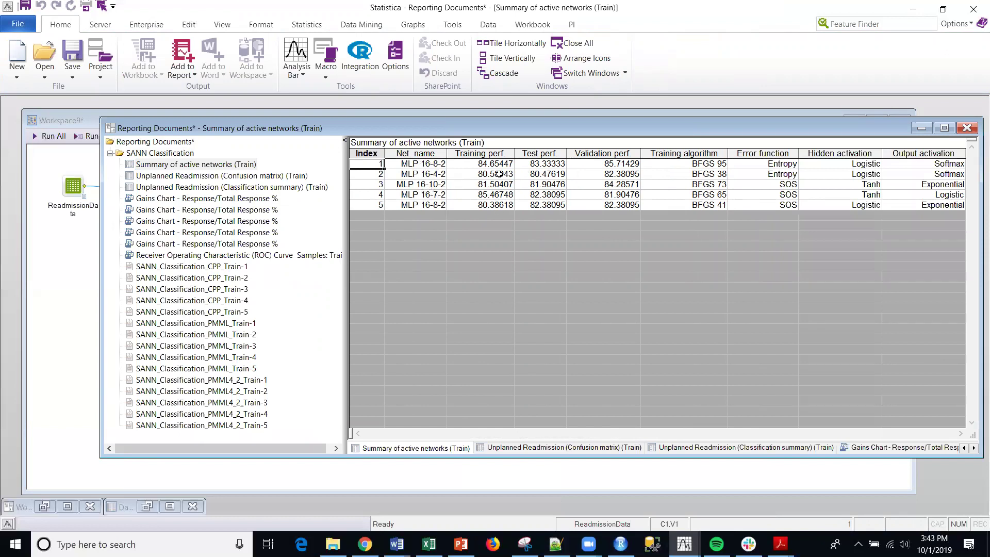
# Step: Review network 4's training performance, the training confusion matrix and the Train classification summary
pyautogui.click(488, 194)
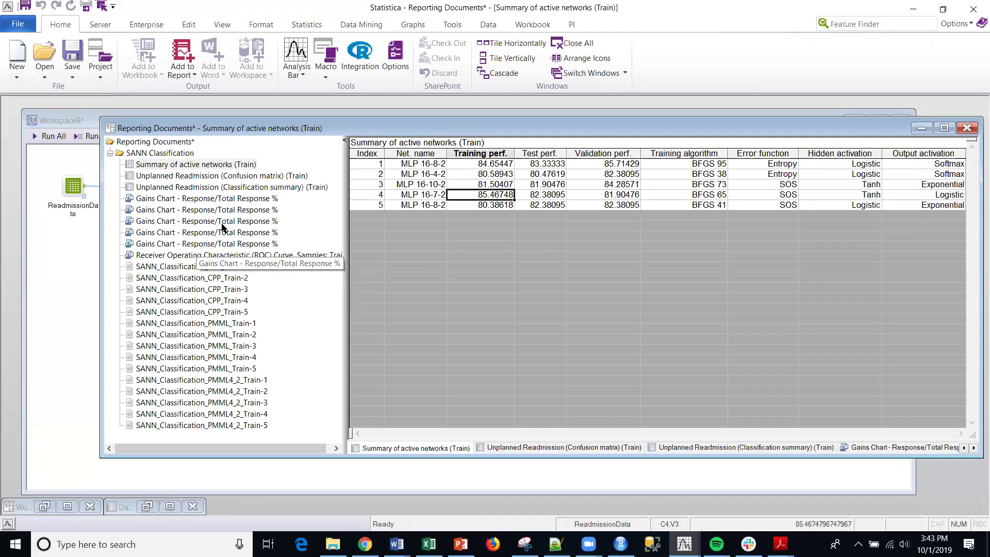
pyautogui.click(190, 187)
pyautogui.click(191, 177)
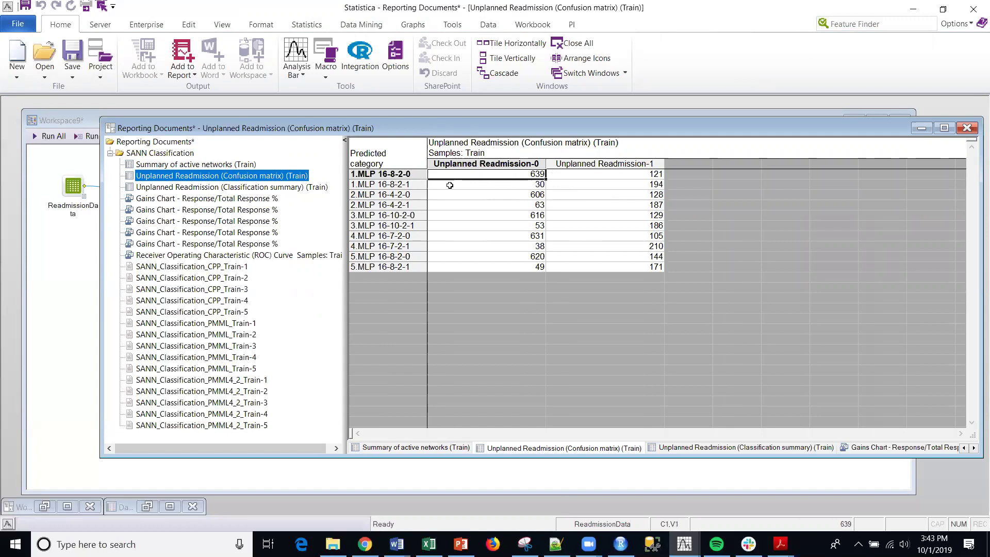
pyautogui.click(245, 187)
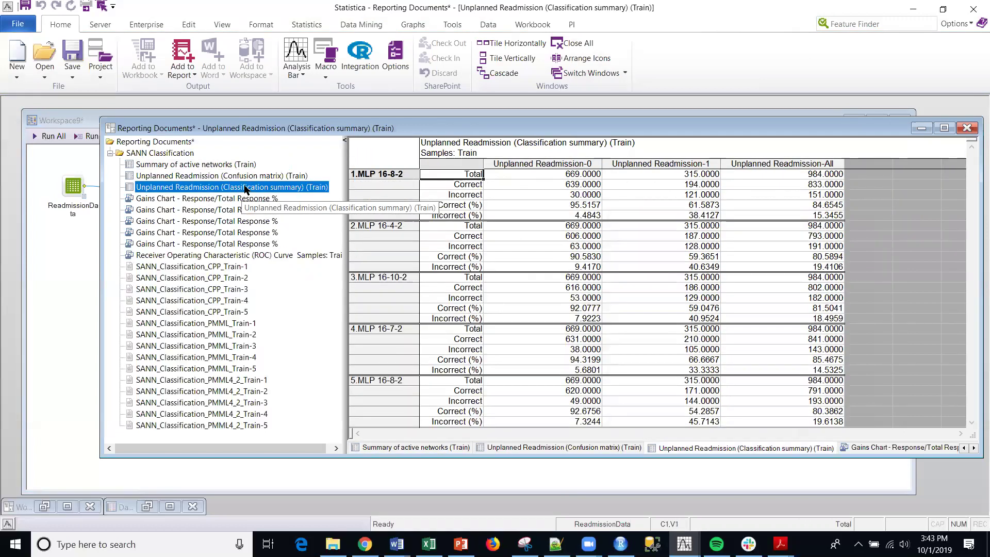
# Step: Review the gains charts for all five networks and the Train ROC curve, then minimize the workbook
pyautogui.click(200, 201)
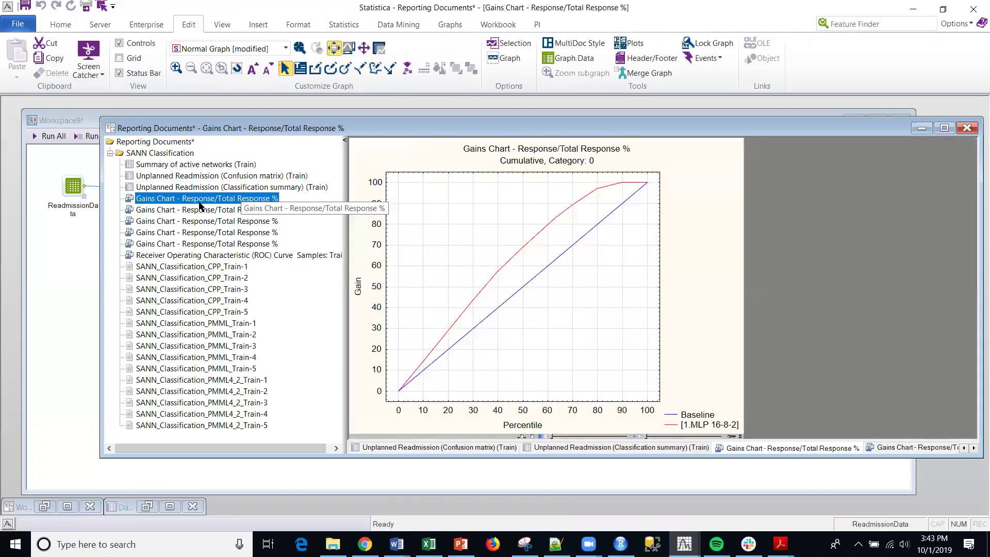
pyautogui.click(197, 212)
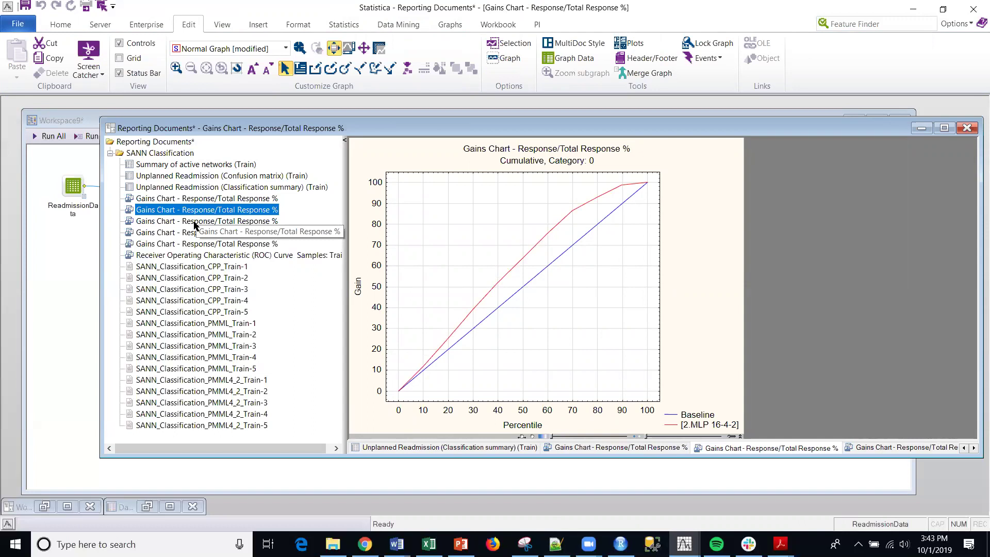
pyautogui.click(195, 221)
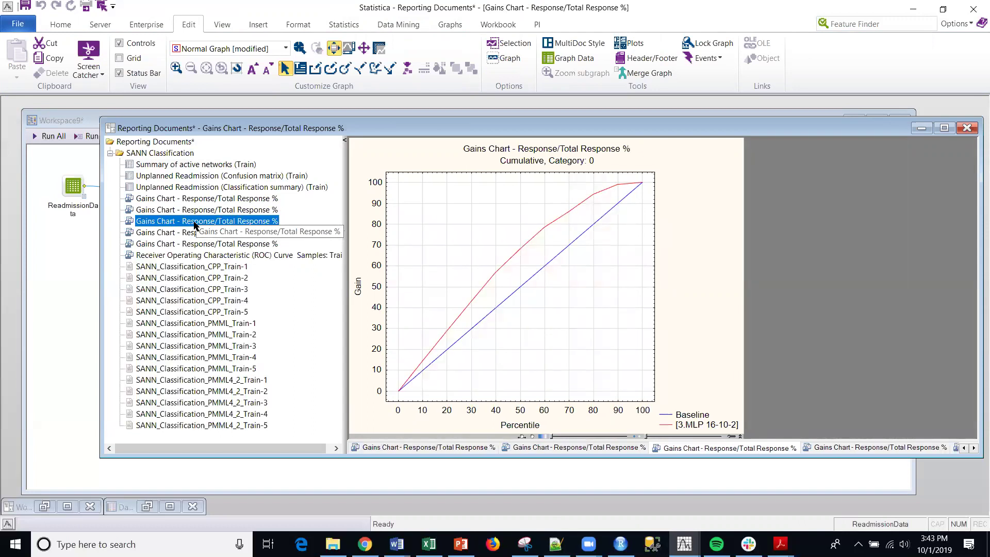
pyautogui.click(195, 232)
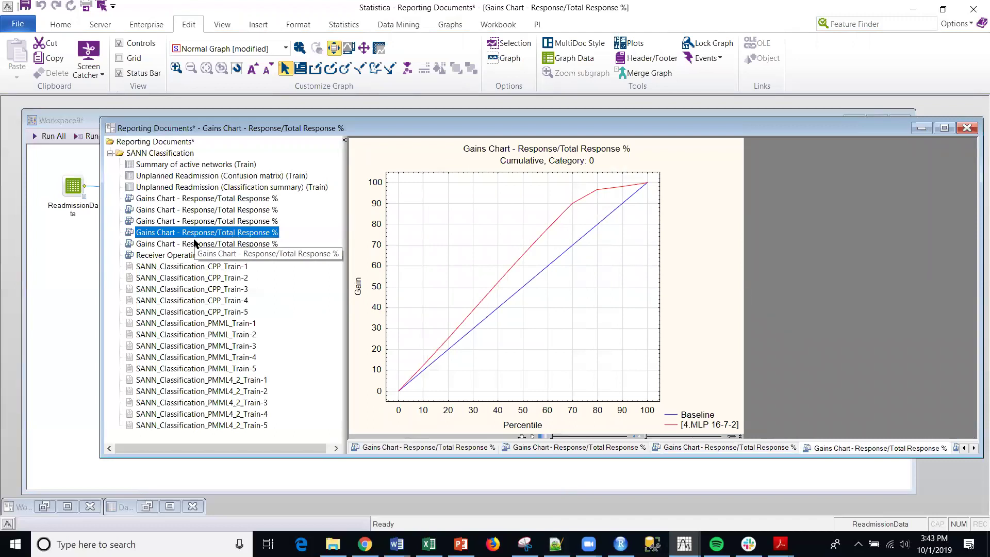
pyautogui.click(195, 244)
pyautogui.click(186, 256)
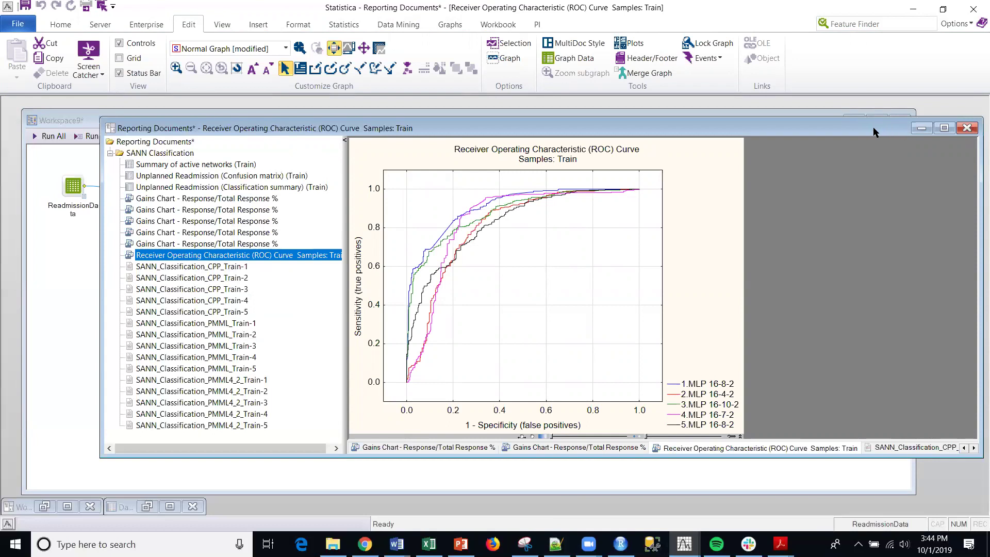
pyautogui.click(922, 128)
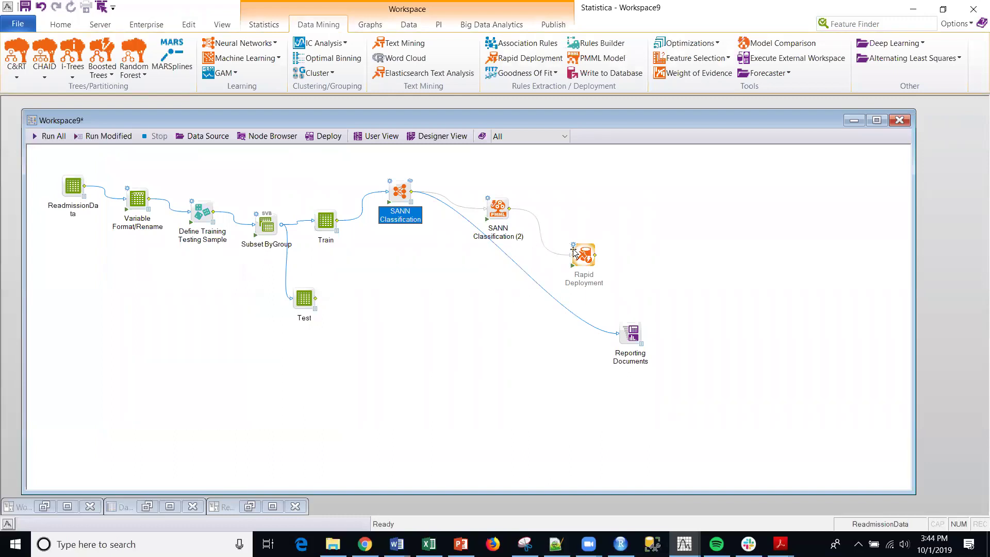
# Step: Link the Test data to Rapid Deployment and save variables 1–10 with prediction probabilities
pyautogui.moveTo(316, 299); pyautogui.dragTo(585, 255)
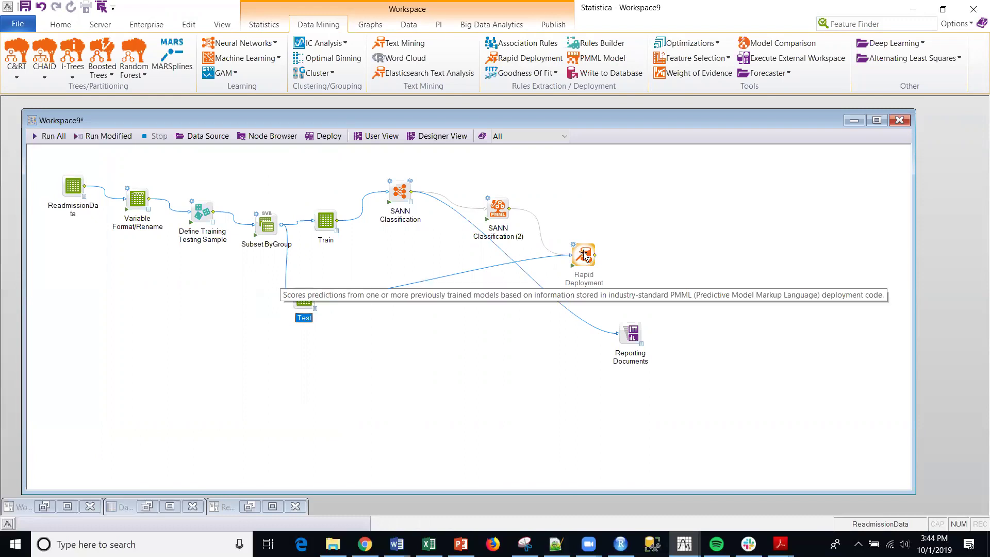
pyautogui.doubleClick(587, 255)
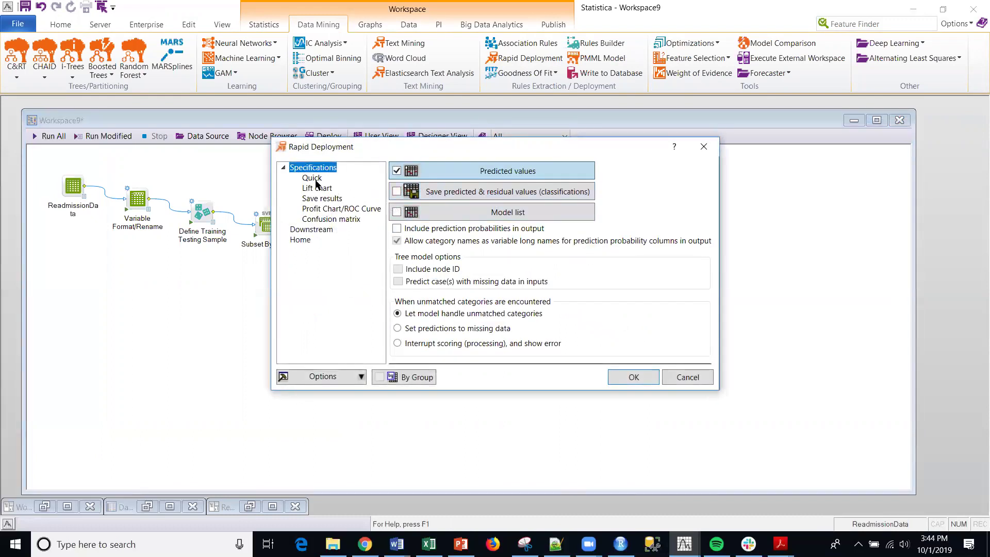
pyautogui.click(397, 191)
pyautogui.moveTo(324, 189); pyautogui.dragTo(348, 264)
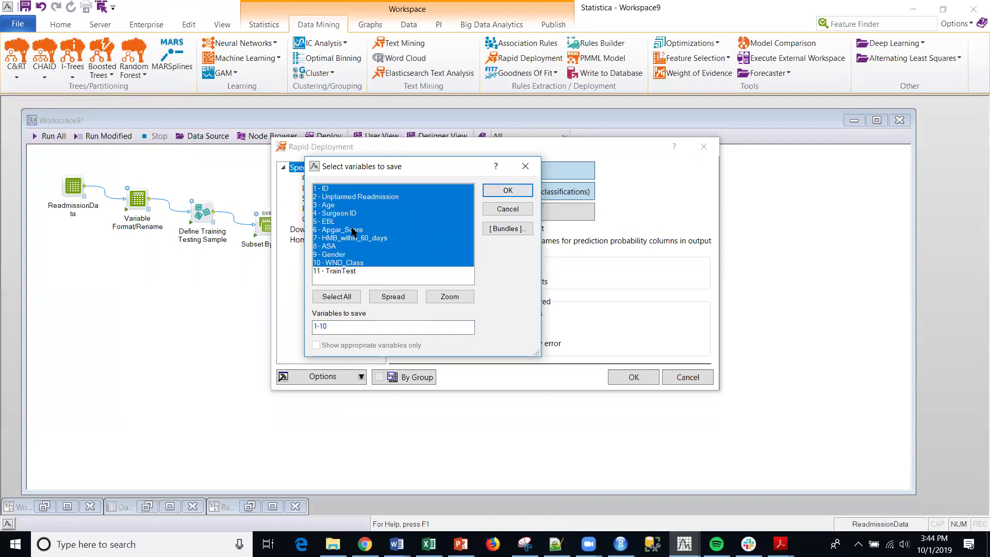
pyautogui.click(490, 191)
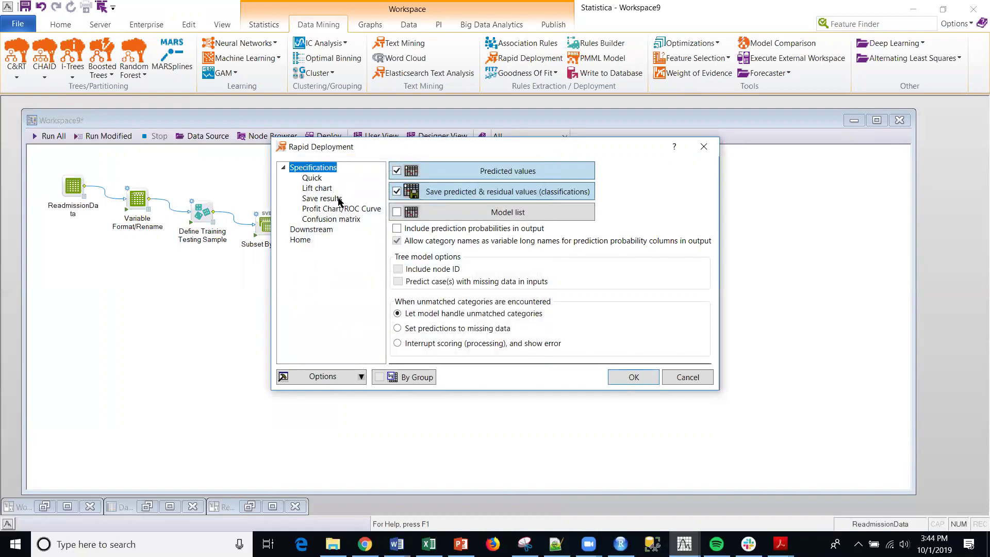
pyautogui.click(397, 228)
# Step: Turn on the ROC curve output in the Rapid Deployment settings
pyautogui.click(313, 180)
pyautogui.click(321, 190)
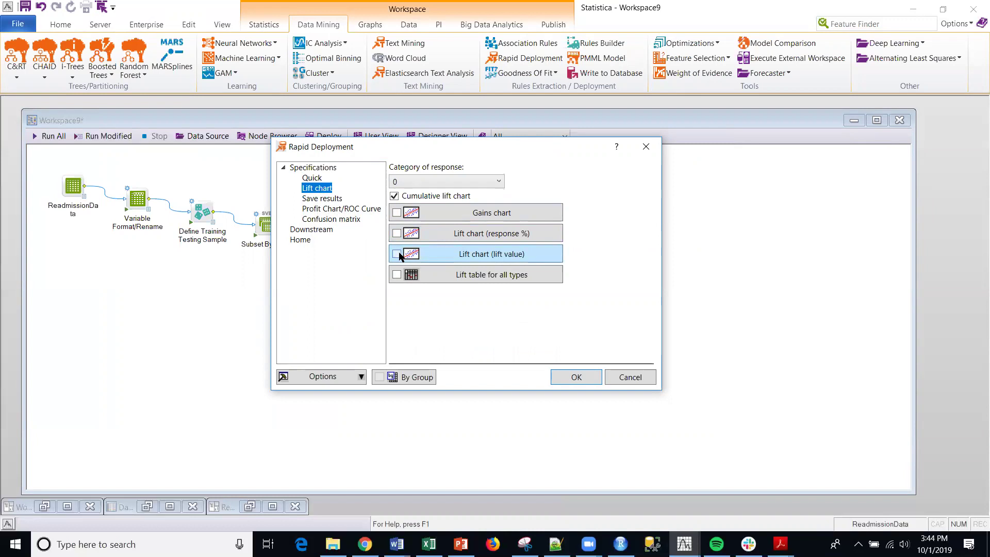
pyautogui.click(328, 201)
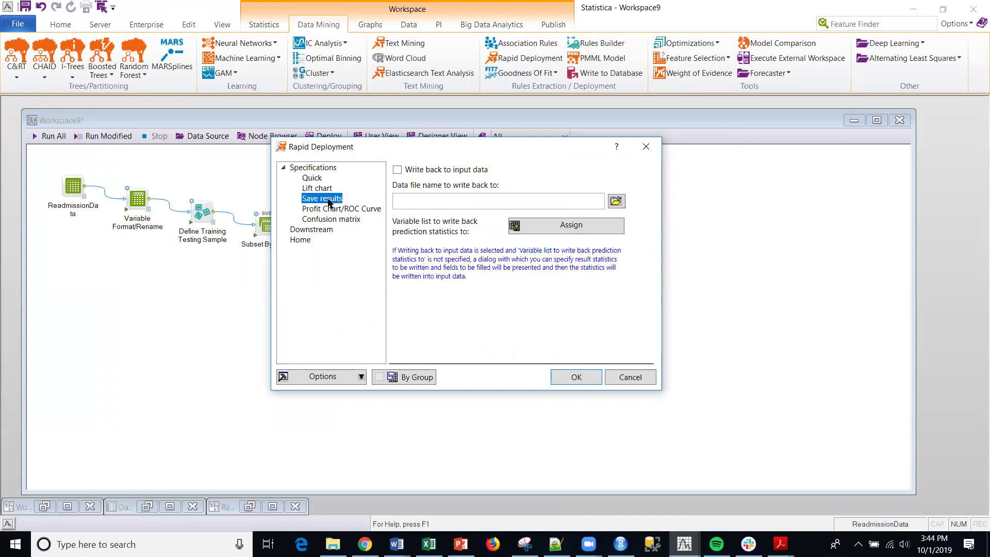
pyautogui.click(327, 210)
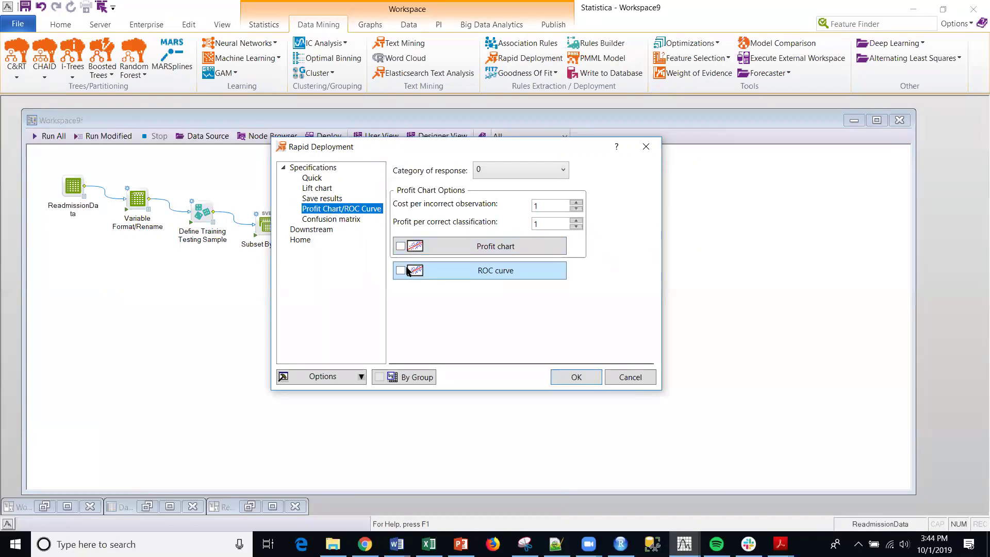
pyautogui.click(401, 270)
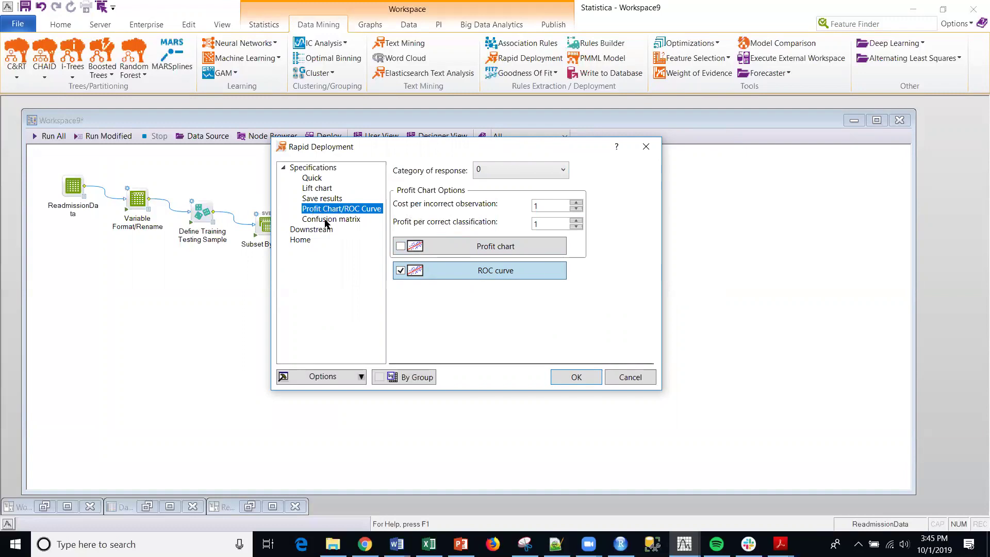
# Step: Enable the confusion matrix output, keep Summary of deployment downstream, and confirm the settings
pyautogui.click(326, 221)
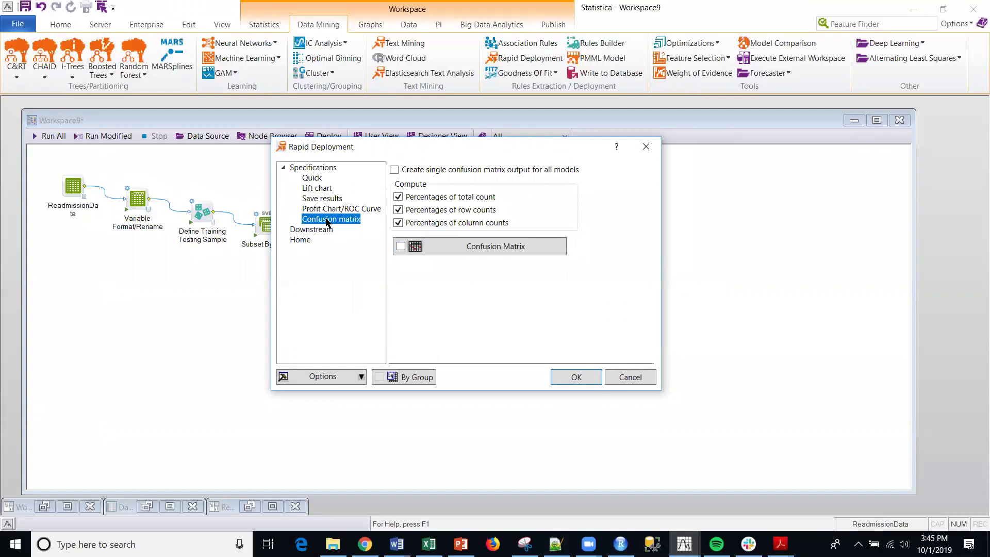
pyautogui.click(400, 246)
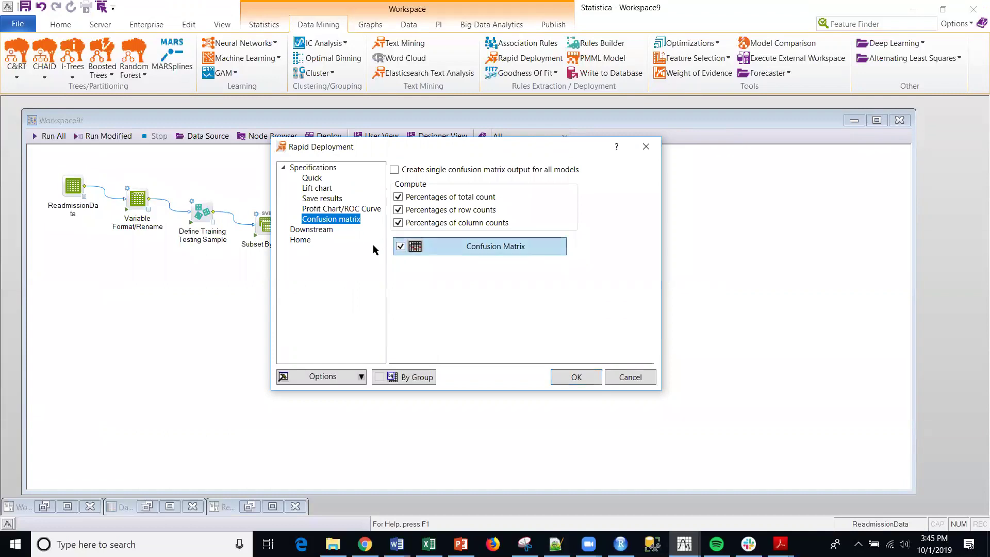
pyautogui.click(312, 229)
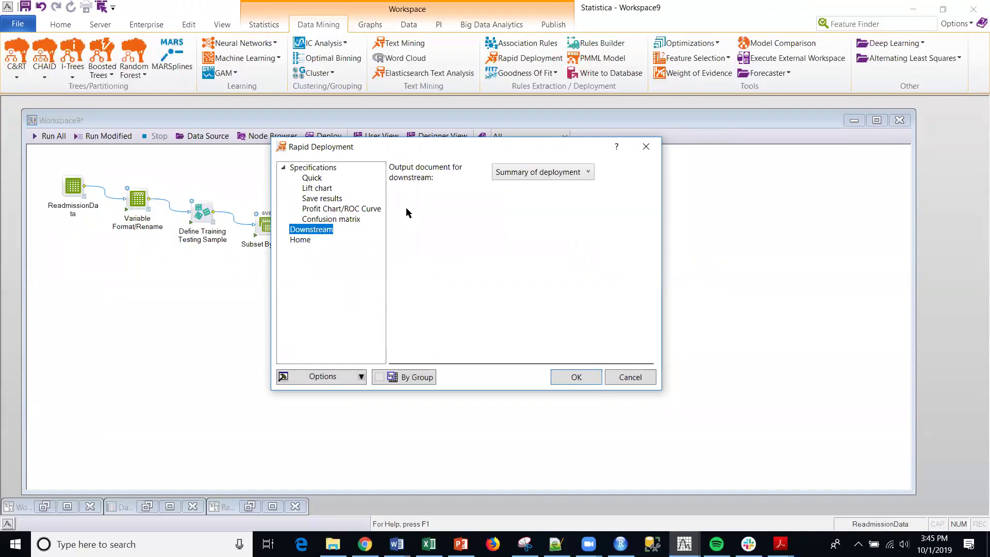
pyautogui.click(521, 172)
pyautogui.click(522, 171)
pyautogui.click(577, 377)
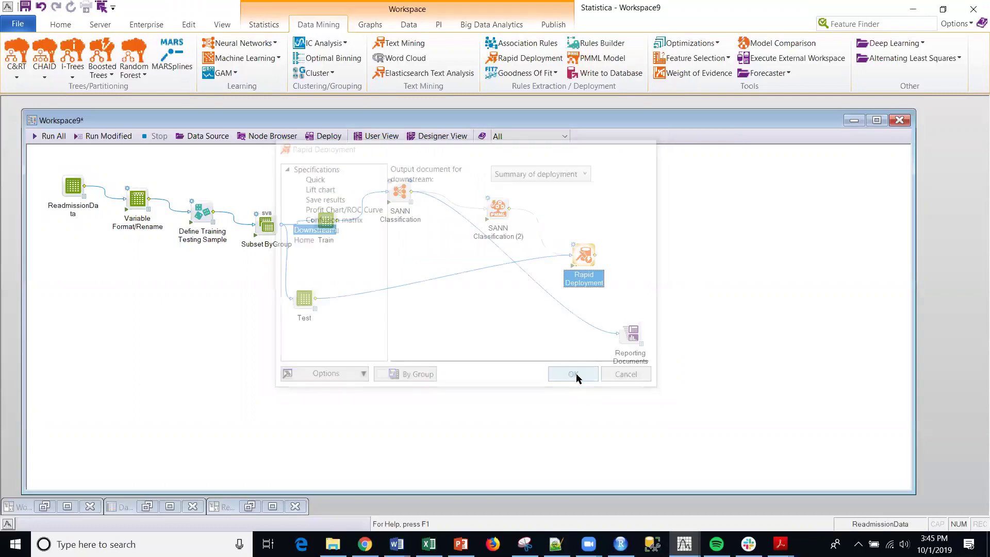
# Step: Run the Rapid Deployment node and move and enlarge the Reporting Documents window
pyautogui.doubleClick(573, 263)
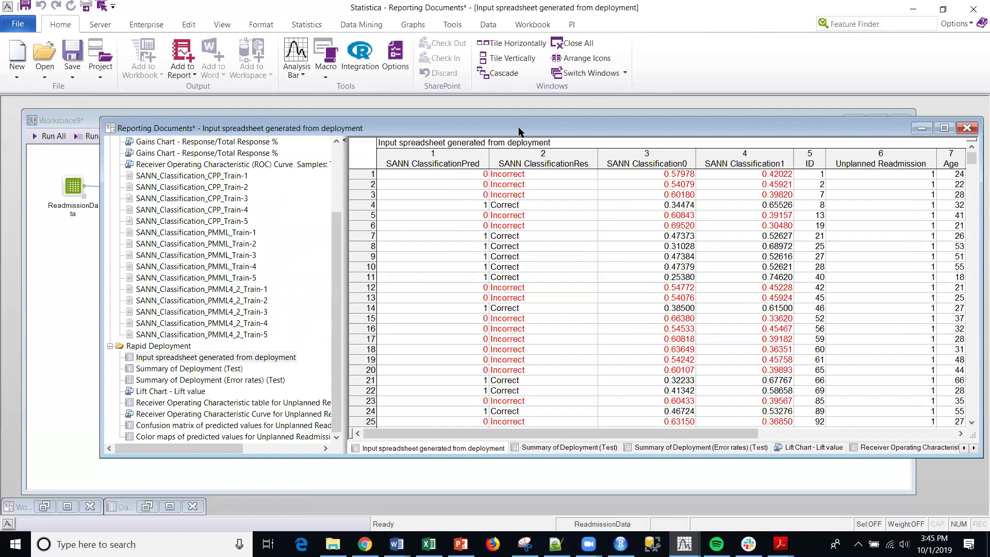
pyautogui.moveTo(500, 125); pyautogui.dragTo(404, 120)
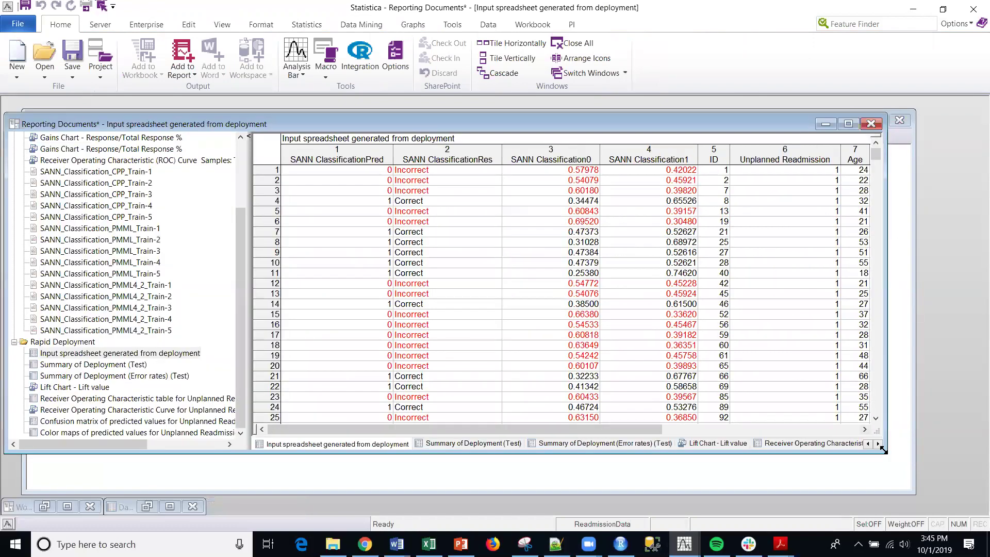
pyautogui.moveTo(883, 449); pyautogui.dragTo(936, 498)
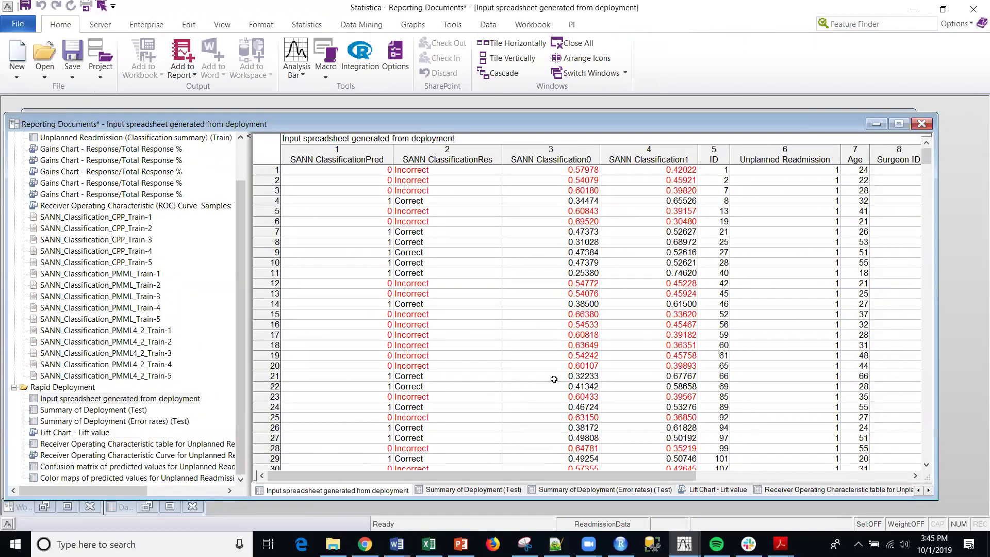
# Step: Scroll through the test predictions and show the test error rate summary of 0.237113
pyautogui.scroll(-5, 592, 361)
pyautogui.scroll(-13, 592, 361)
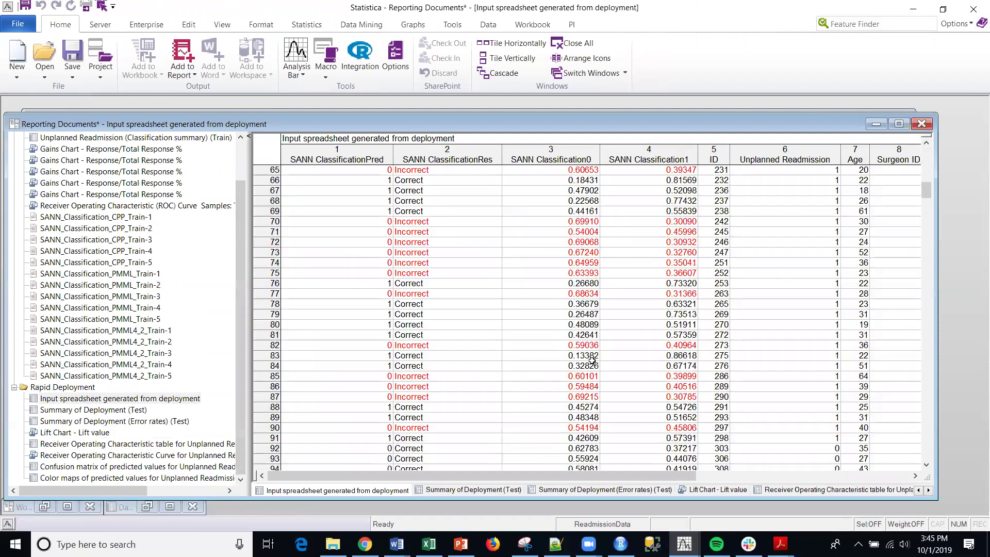
pyautogui.scroll(-5, 592, 359)
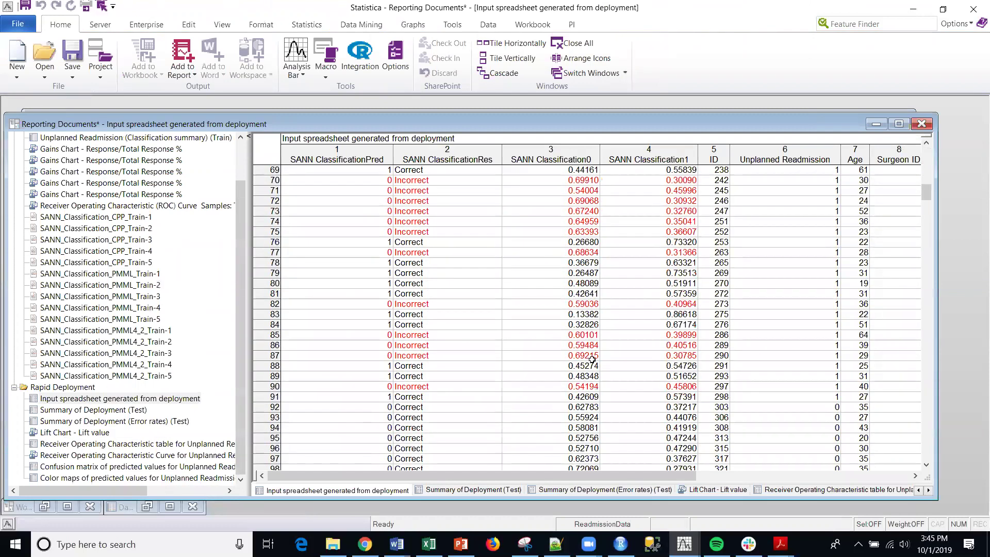
pyautogui.scroll(-2, 592, 359)
pyautogui.scroll(-8, 592, 359)
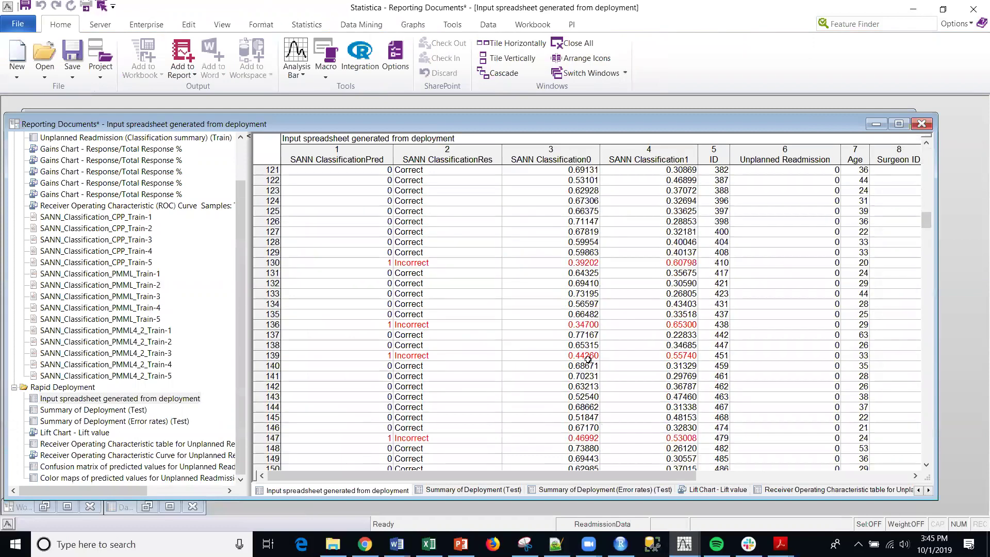
pyautogui.scroll(-17, 589, 360)
pyautogui.scroll(-10, 585, 360)
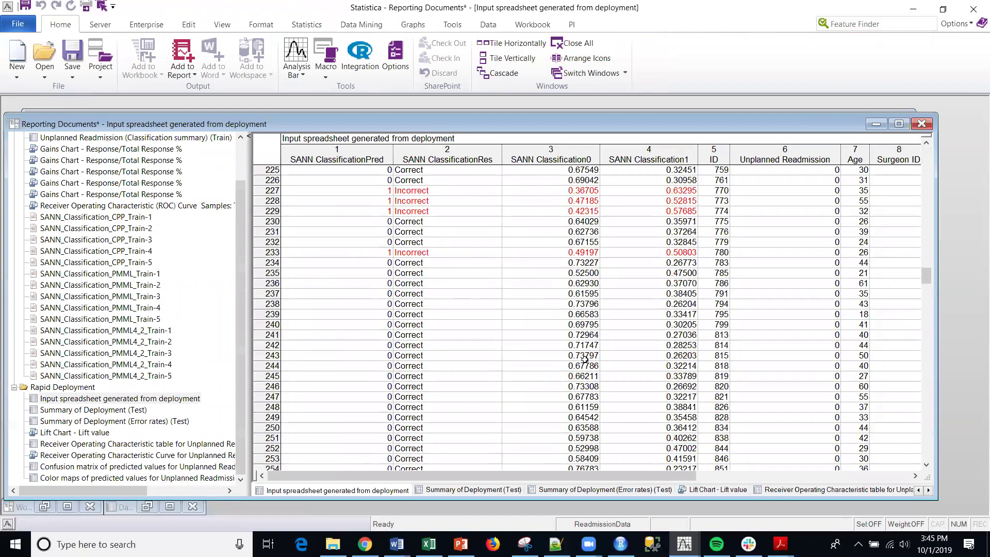
pyautogui.scroll(-12, 585, 359)
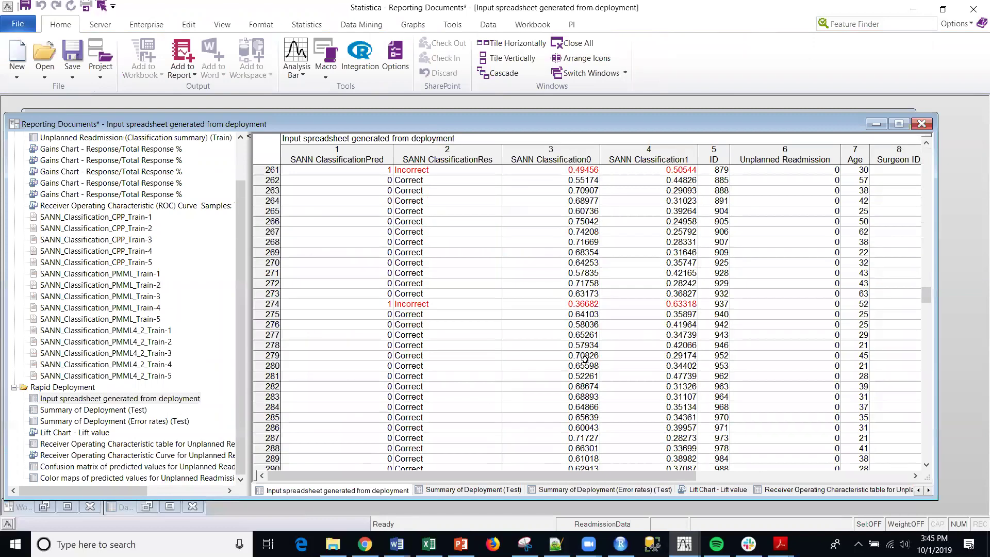
pyautogui.scroll(-12, 581, 360)
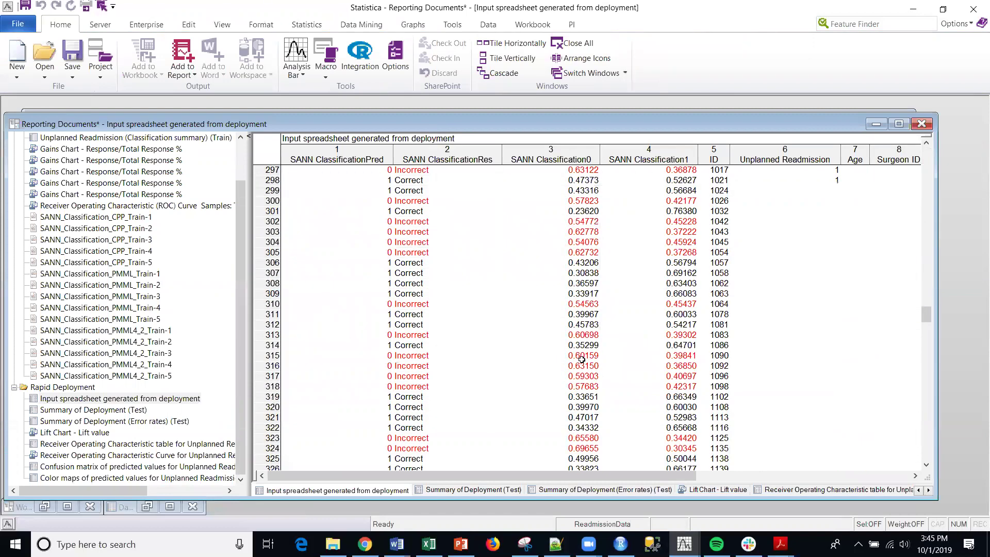
pyautogui.scroll(-14, 581, 359)
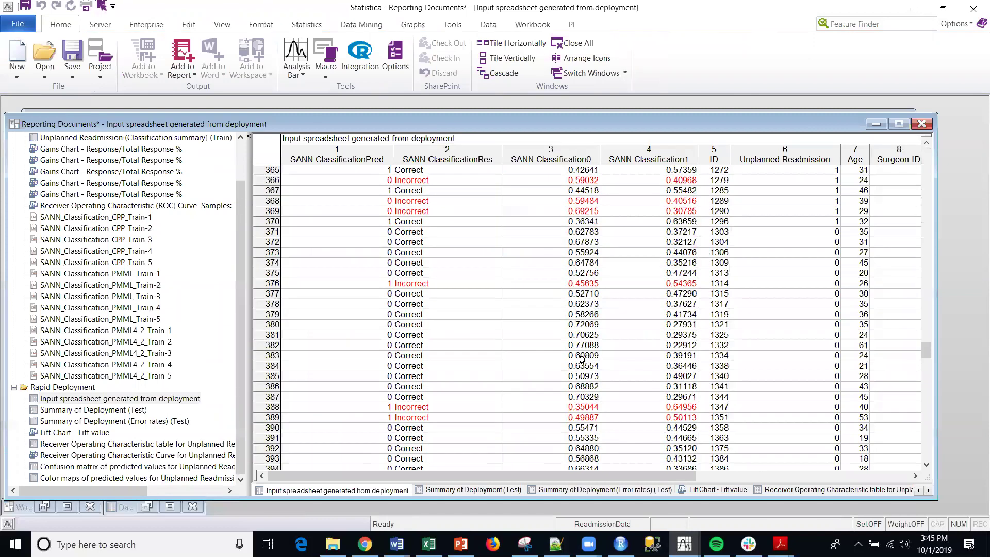
pyautogui.click(93, 411)
pyautogui.click(83, 421)
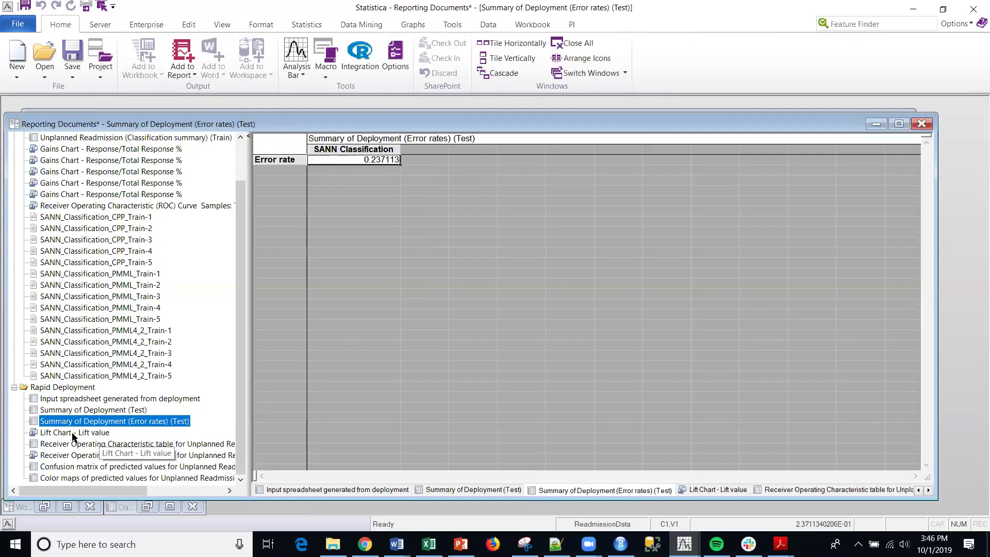
# Step: Review the lift value chart, ROC table and ROC curve for Unplanned Readmission (AUC 0.771302)
pyautogui.click(48, 432)
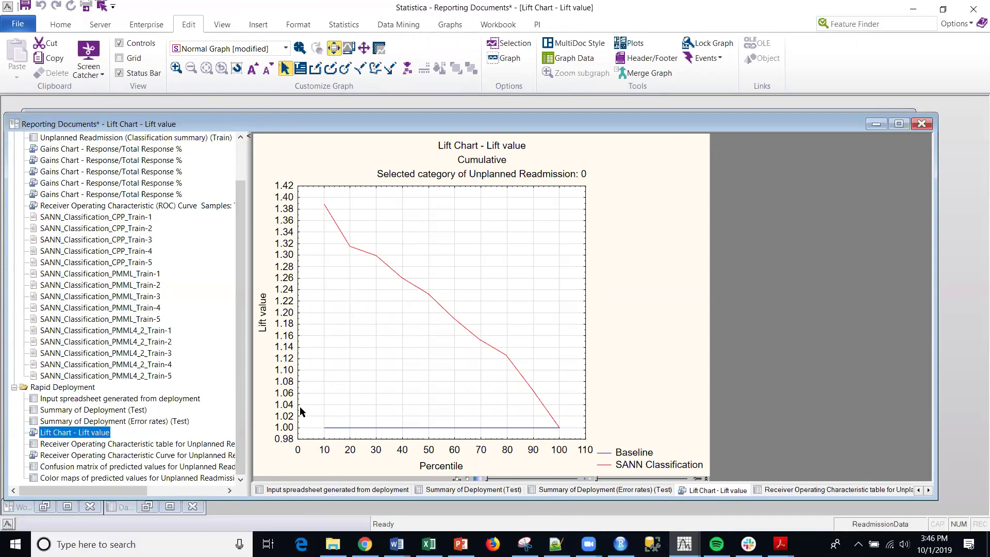
pyautogui.click(83, 445)
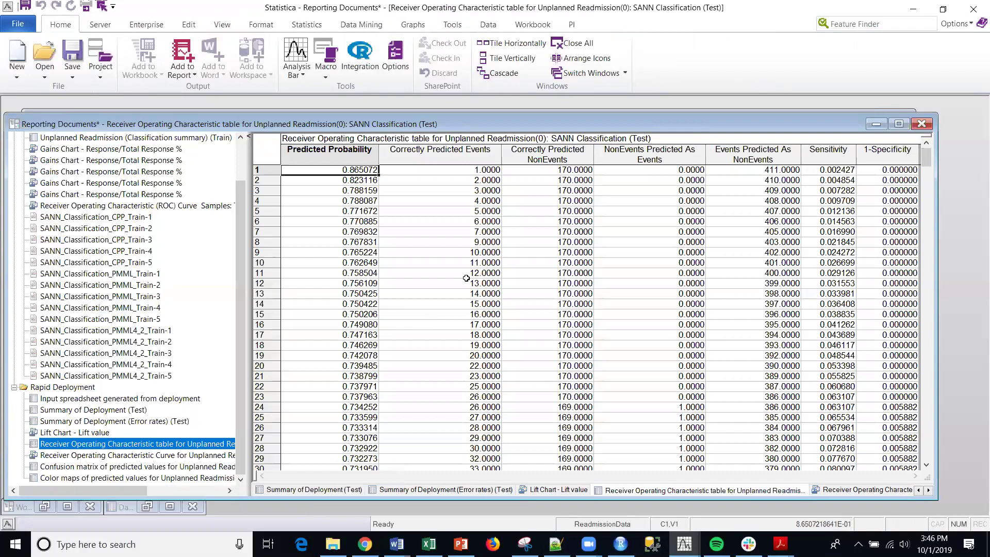
pyautogui.click(79, 457)
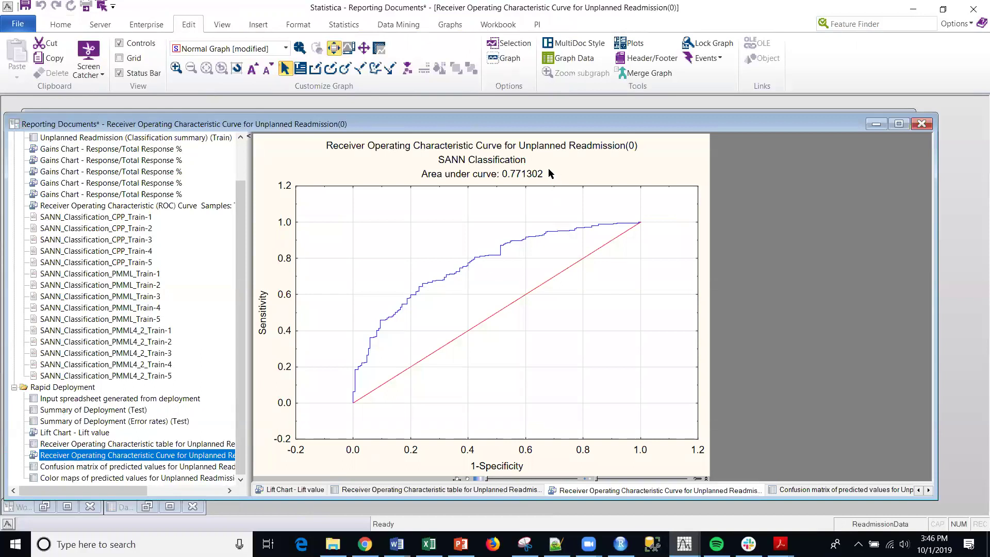
pyautogui.click(876, 124)
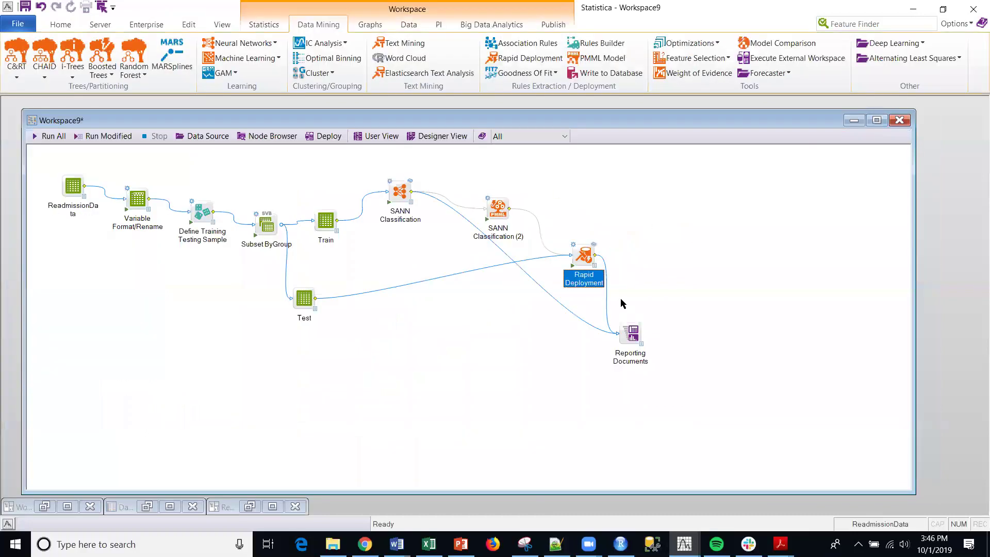